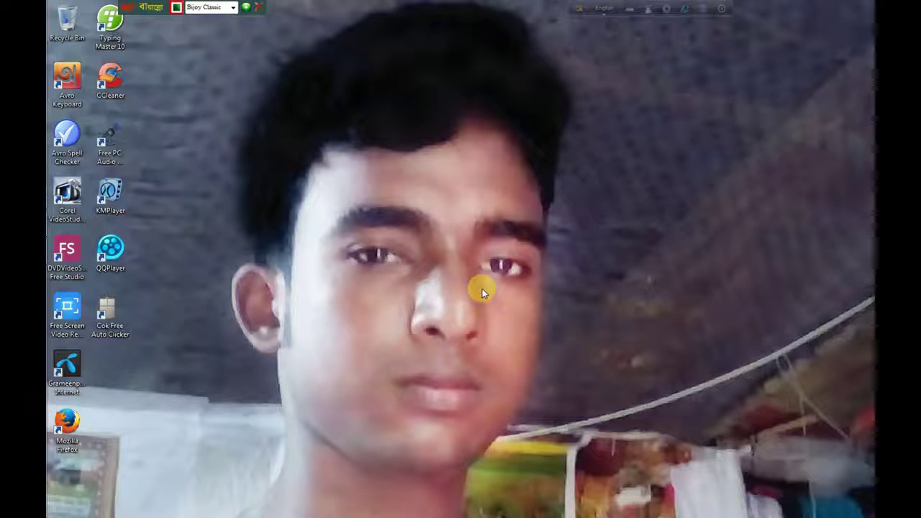
# Step: Refresh the desktop repeatedly from its right-click menu
pyautogui.rightClick(357, 65)
pyautogui.click(389, 98)
pyautogui.rightClick(378, 63)
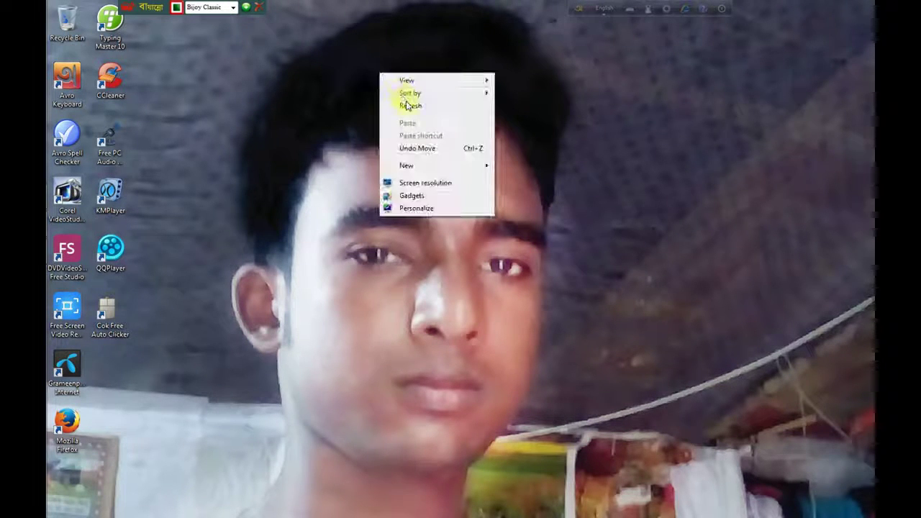
pyautogui.click(403, 95)
pyautogui.rightClick(378, 62)
pyautogui.click(401, 99)
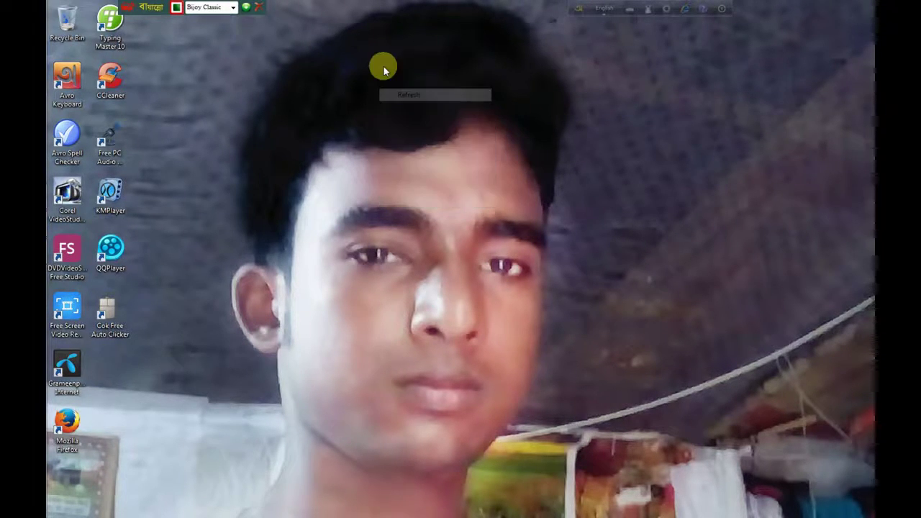
pyautogui.rightClick(382, 67)
pyautogui.click(404, 95)
pyautogui.rightClick(378, 54)
pyautogui.click(412, 86)
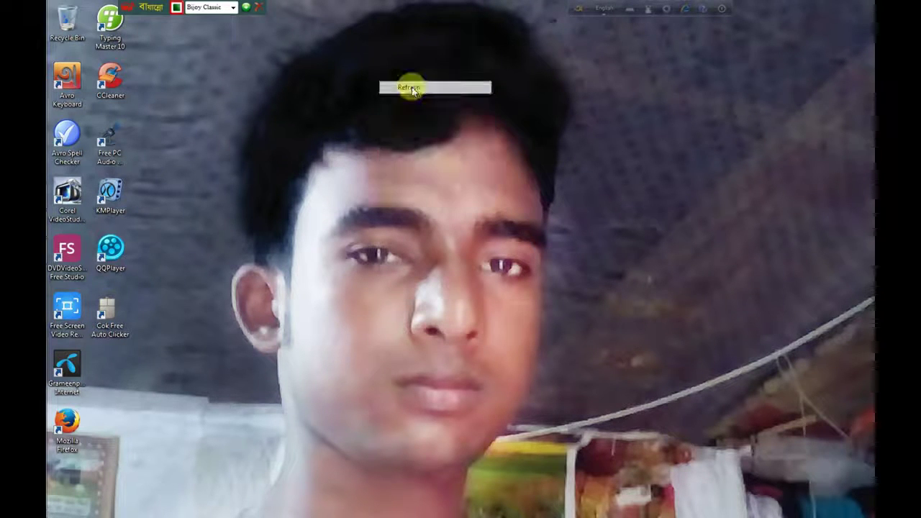
pyautogui.rightClick(369, 55)
pyautogui.click(393, 88)
pyautogui.rightClick(368, 56)
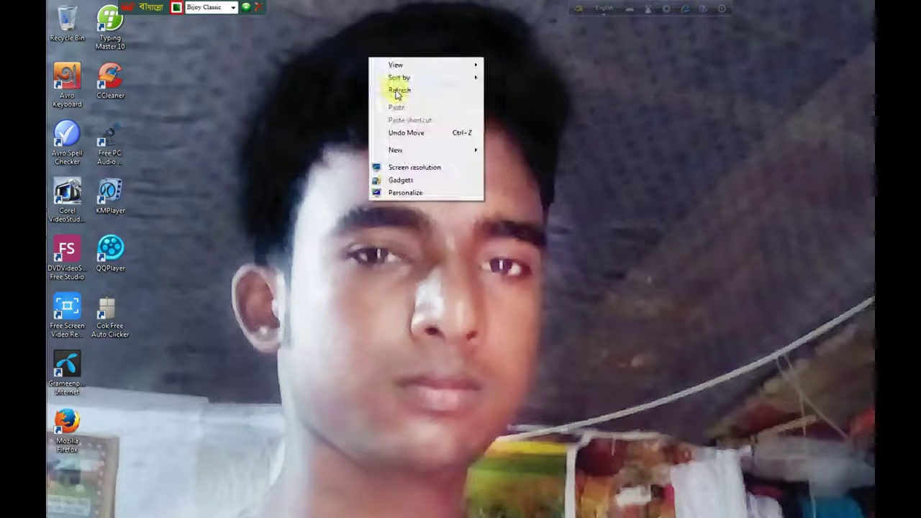
pyautogui.click(396, 89)
pyautogui.rightClick(313, 56)
pyautogui.click(345, 88)
pyautogui.rightClick(315, 50)
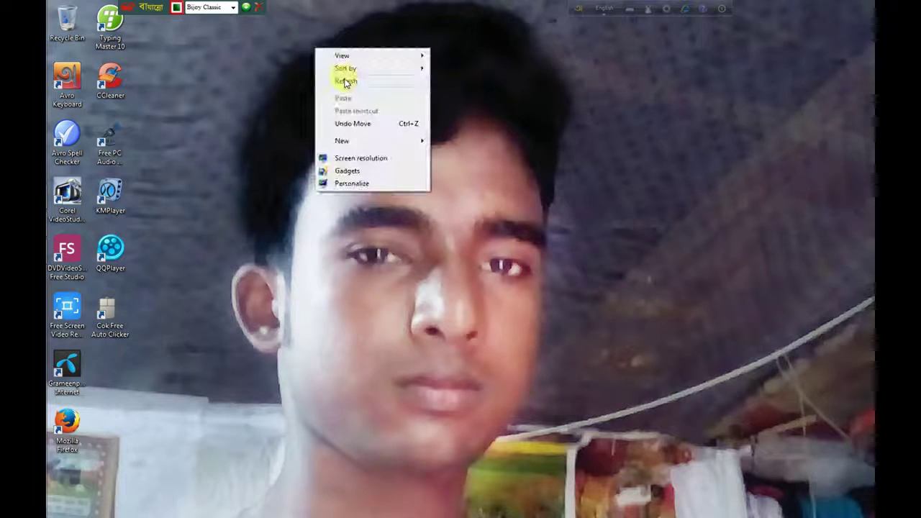
pyautogui.click(322, 79)
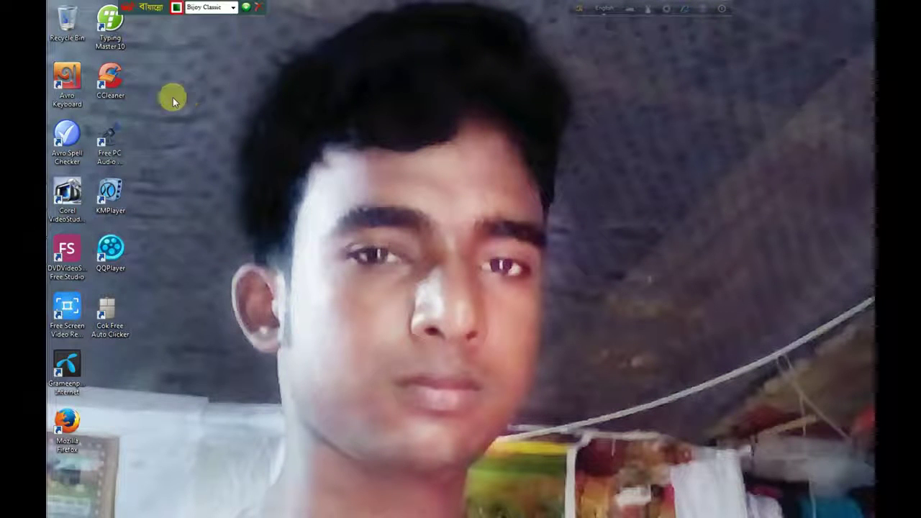
pyautogui.rightClick(361, 70)
pyautogui.click(400, 94)
# Step: Refresh the desktop once more, then restore Document2 from the taskbar and maximize Word
pyautogui.rightClick(327, 66)
pyautogui.click(367, 98)
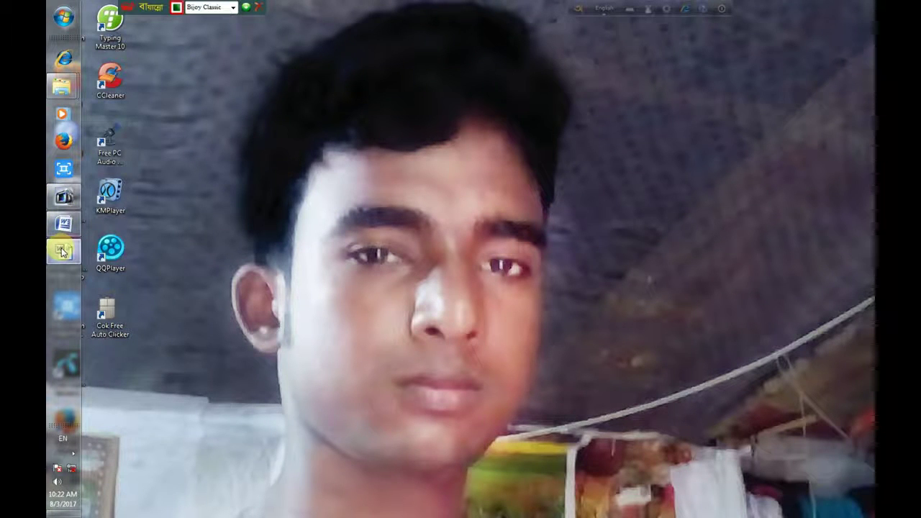
pyautogui.moveTo(63, 250)
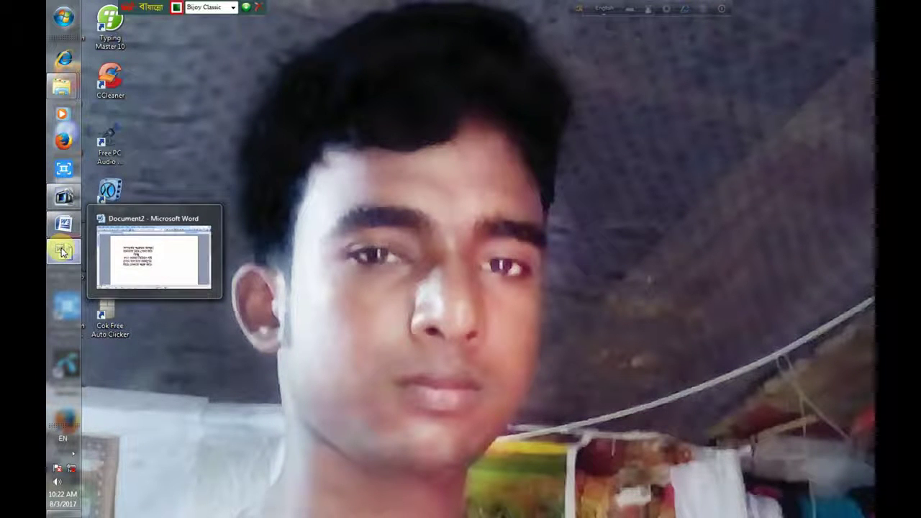
pyautogui.click(62, 252)
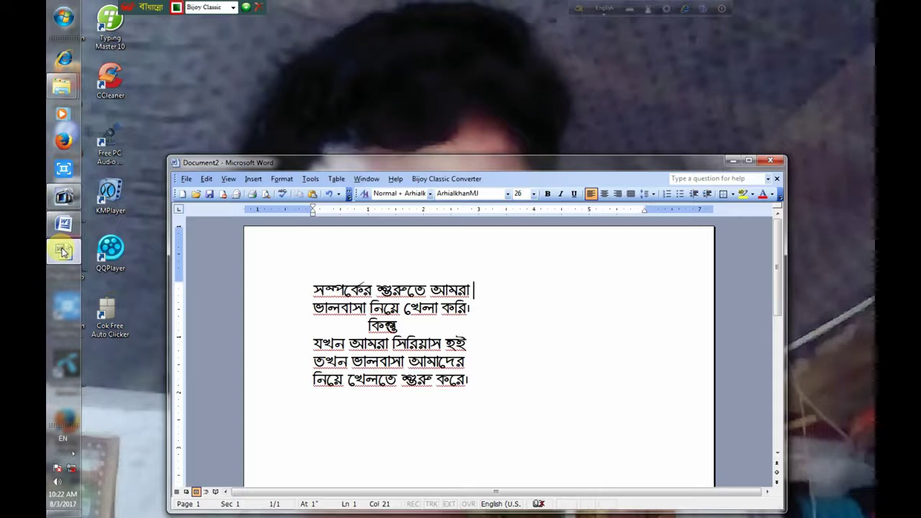
pyautogui.click(748, 161)
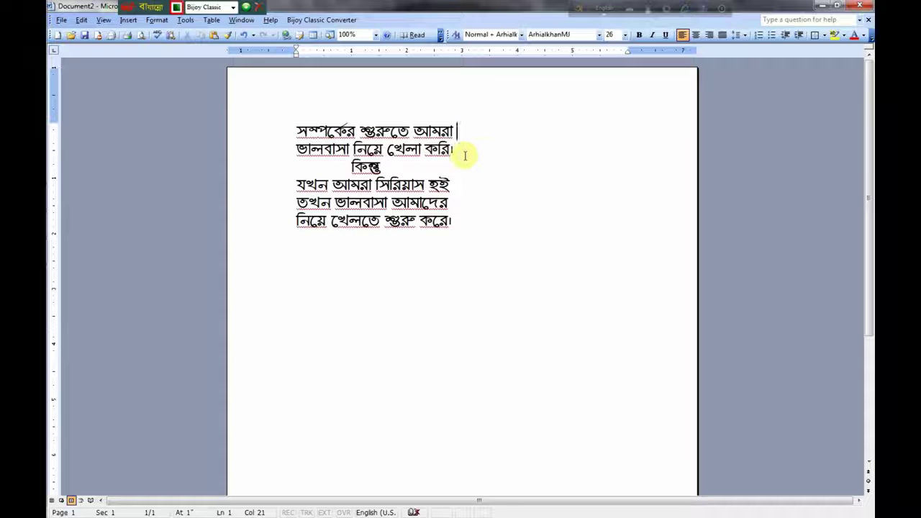
# Step: Copy the first two Bengali poem lines and open the Insert menu
pyautogui.moveTo(464, 147); pyautogui.dragTo(312, 137)
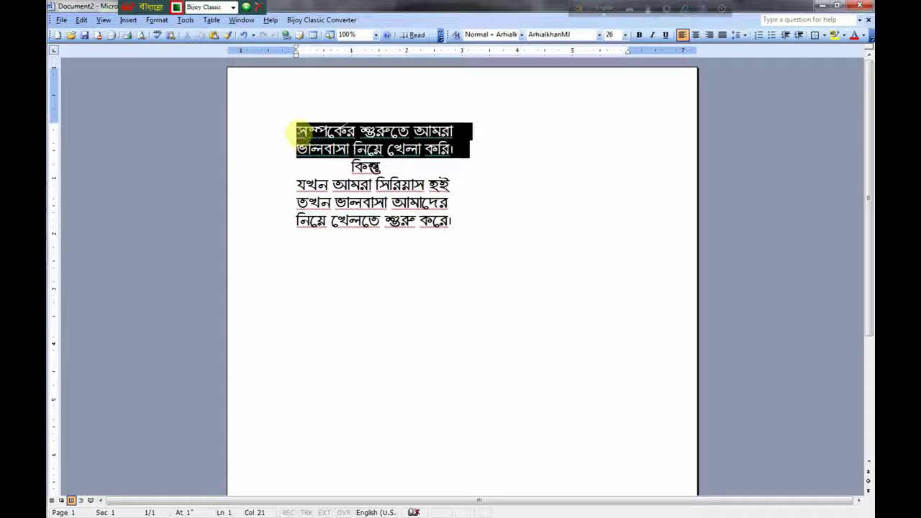
pyautogui.rightClick(312, 136)
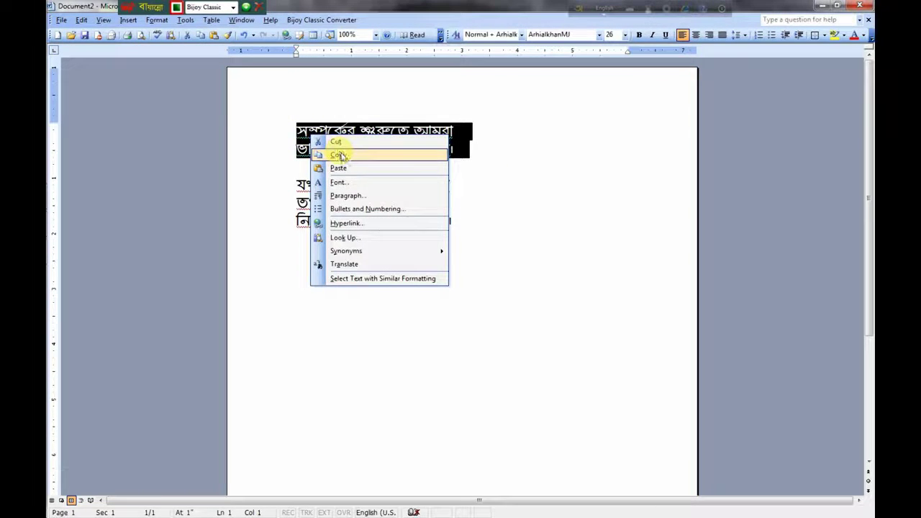
pyautogui.click(338, 156)
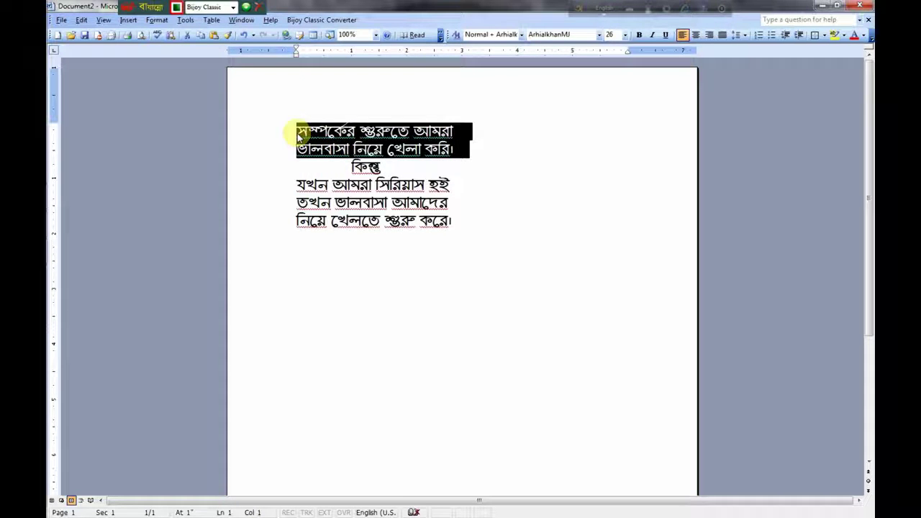
pyautogui.click(130, 21)
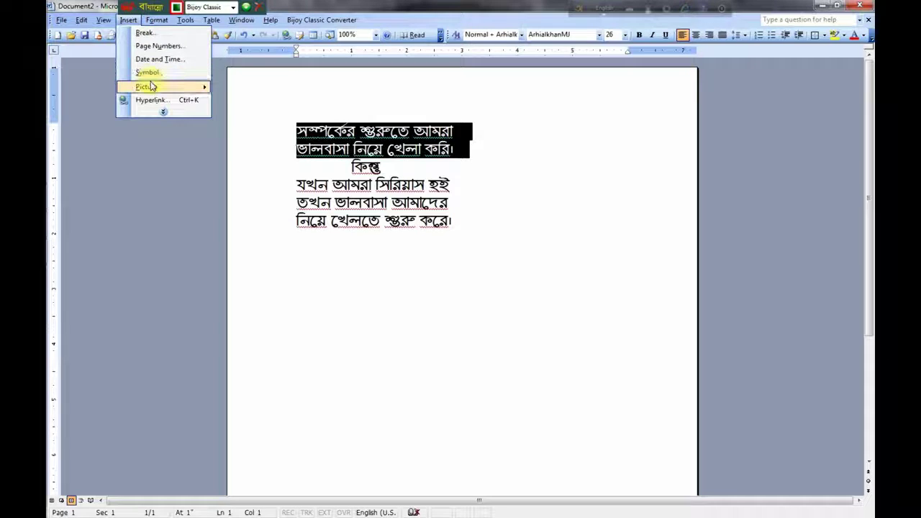
pyautogui.moveTo(151, 87)
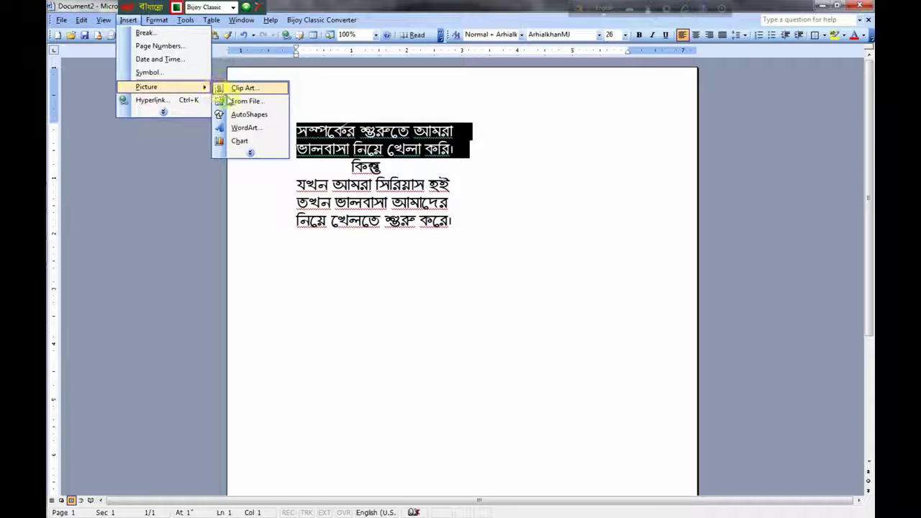
# Step: Start a new WordArt using the blue gallery style in row 2, column 5
pyautogui.click(243, 127)
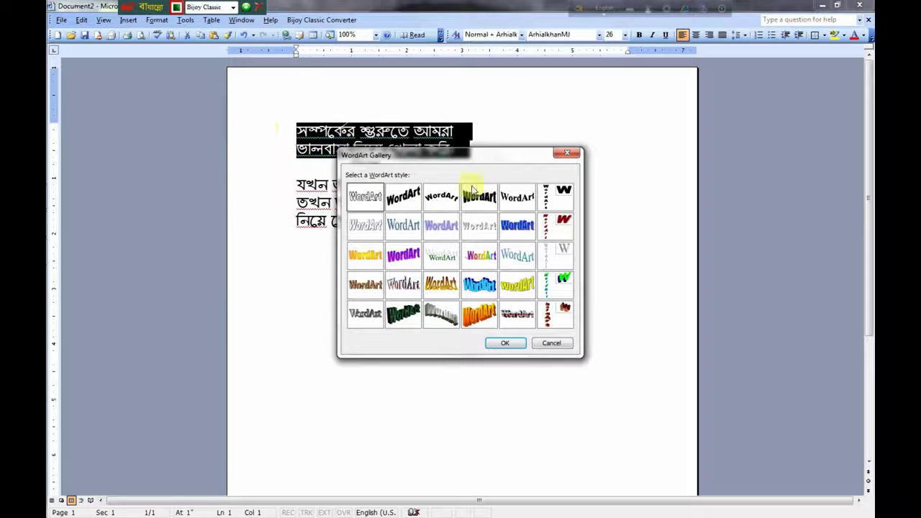
pyautogui.moveTo(489, 150); pyautogui.dragTo(644, 110)
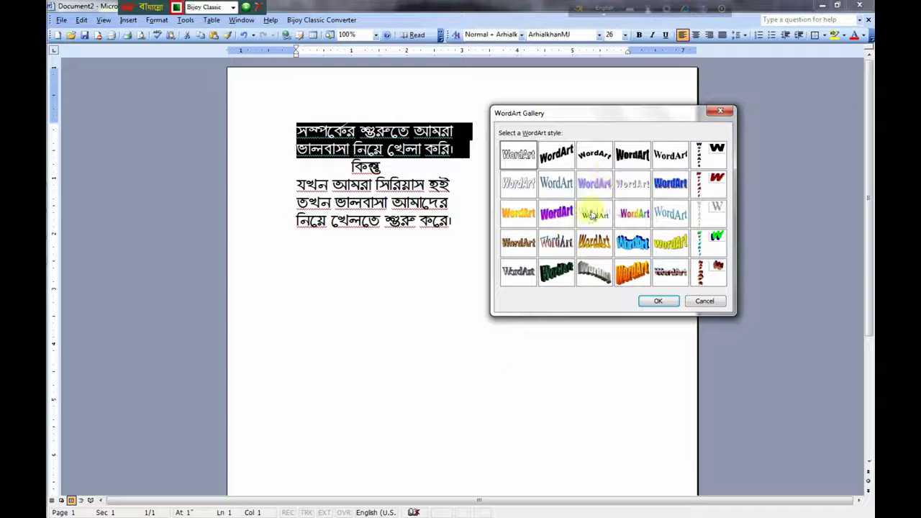
pyautogui.click(669, 184)
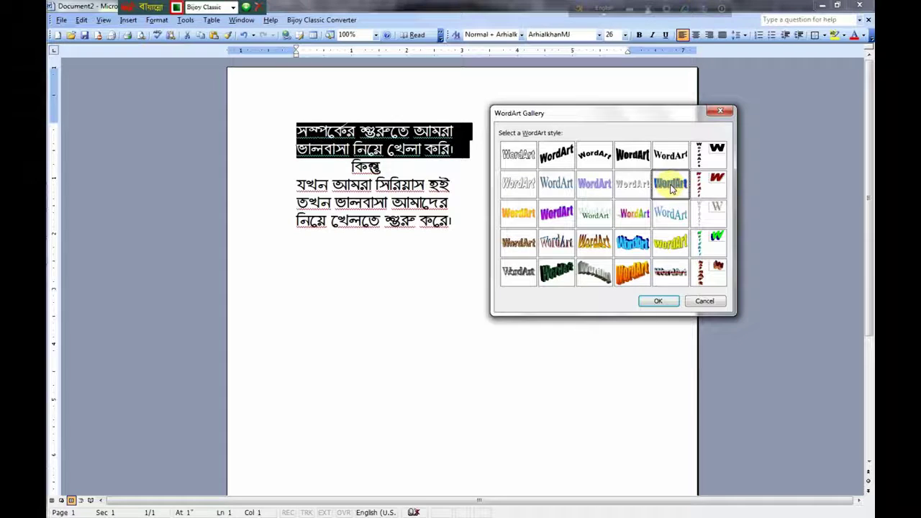
pyautogui.click(661, 300)
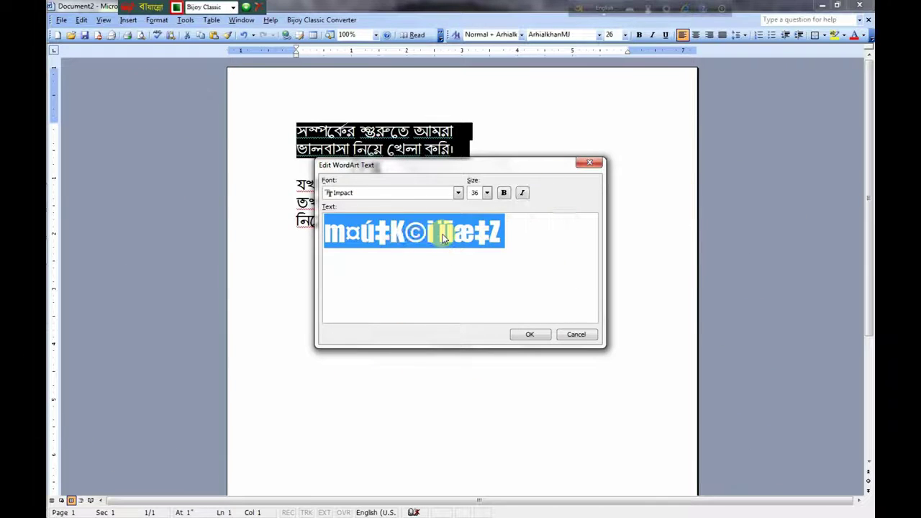
# Step: Paste the two poem lines as WordArt text and scroll the font list toward ArhialkhanMJ
pyautogui.hotkey('ctrl', 'v')
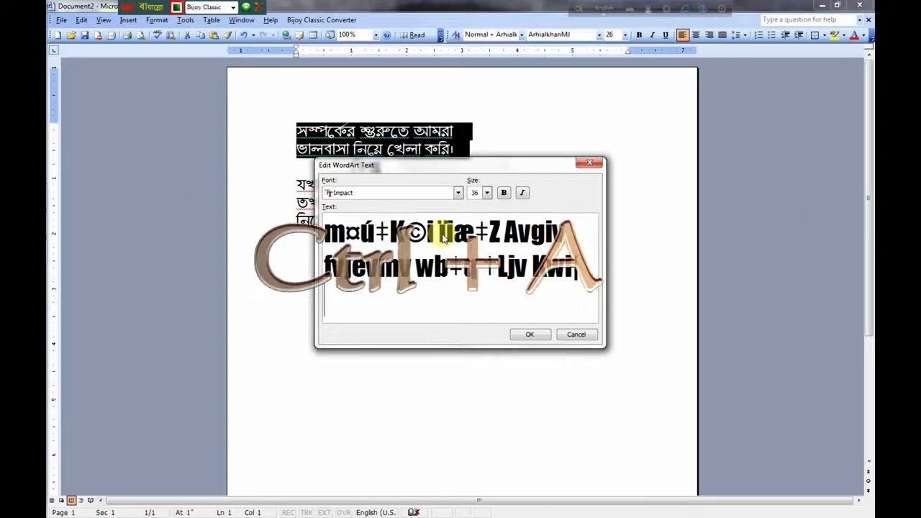
pyautogui.hotkey('ctrl', 'a')
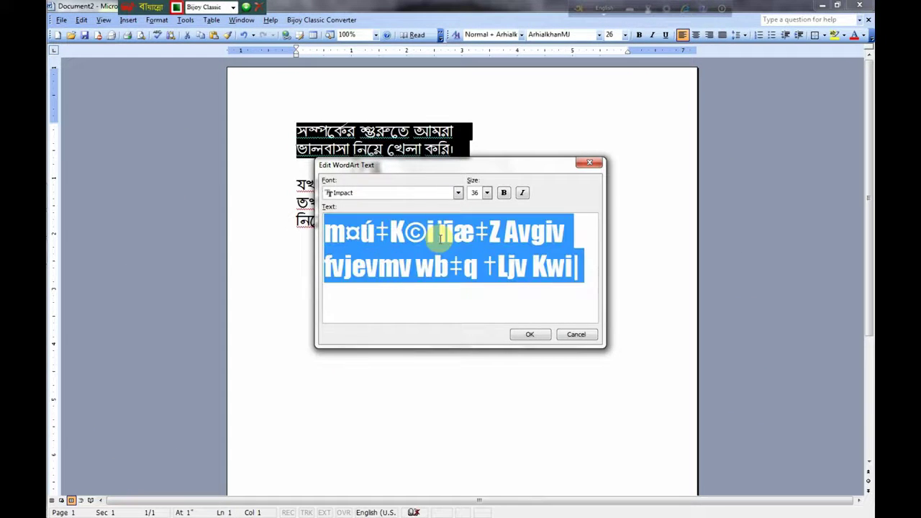
pyautogui.click(458, 194)
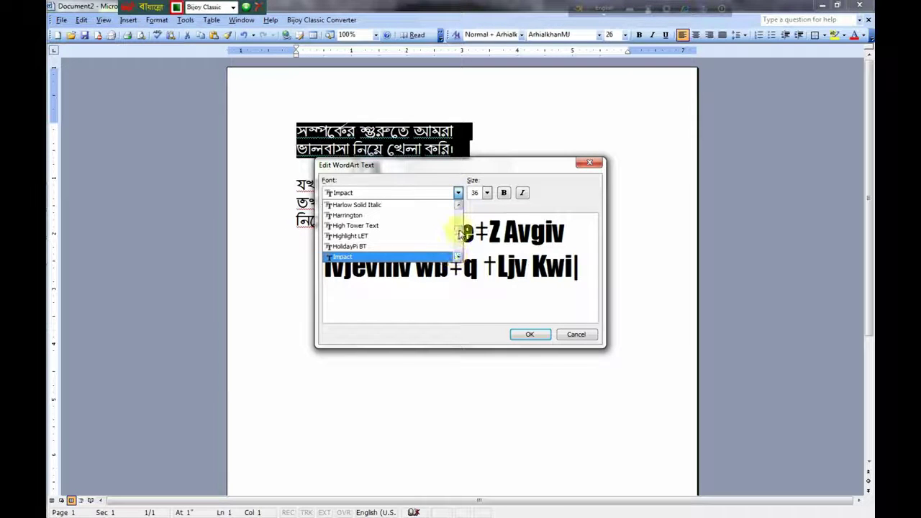
pyautogui.moveTo(459, 232); pyautogui.dragTo(458, 193)
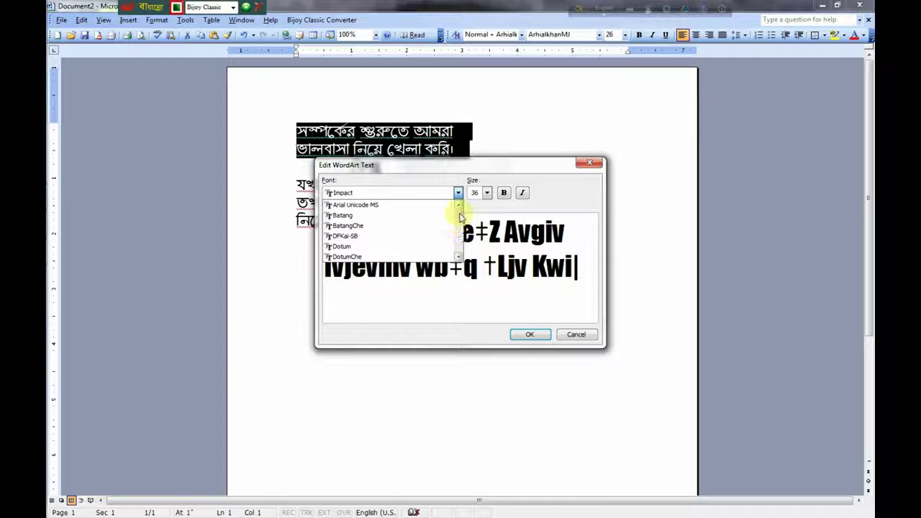
pyautogui.click(457, 256)
pyautogui.click(458, 256)
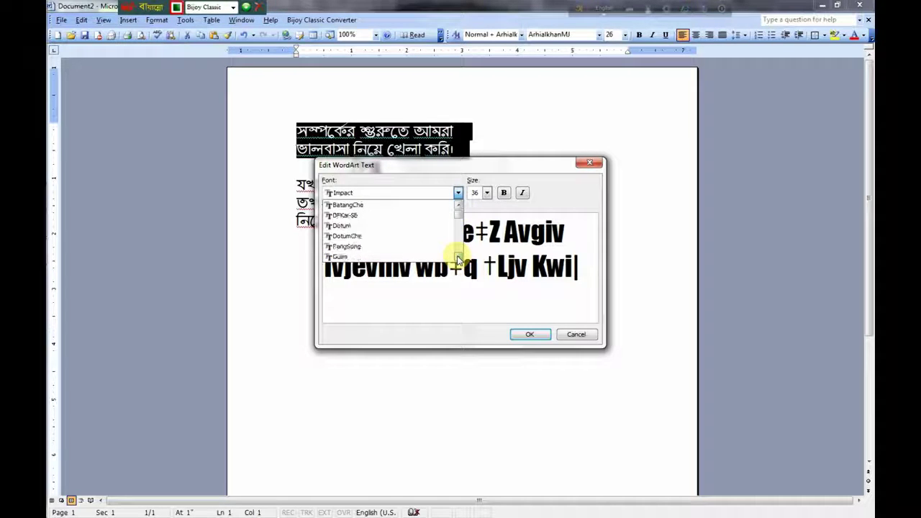
pyautogui.click(458, 256)
pyautogui.click(457, 256)
pyautogui.click(457, 256)
pyautogui.click(458, 256)
pyautogui.doubleClick(457, 256)
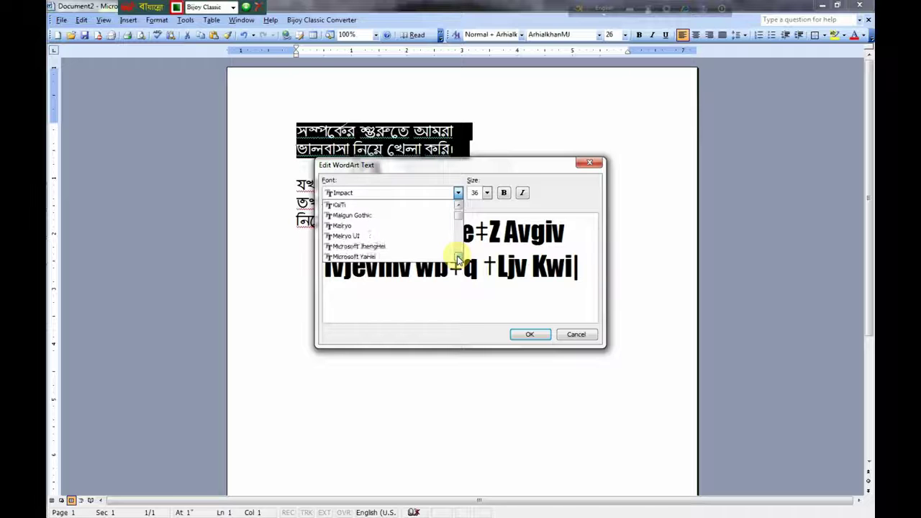
pyautogui.doubleClick(457, 256)
pyautogui.doubleClick(457, 256)
pyautogui.doubleClick(457, 256)
pyautogui.doubleClick(458, 256)
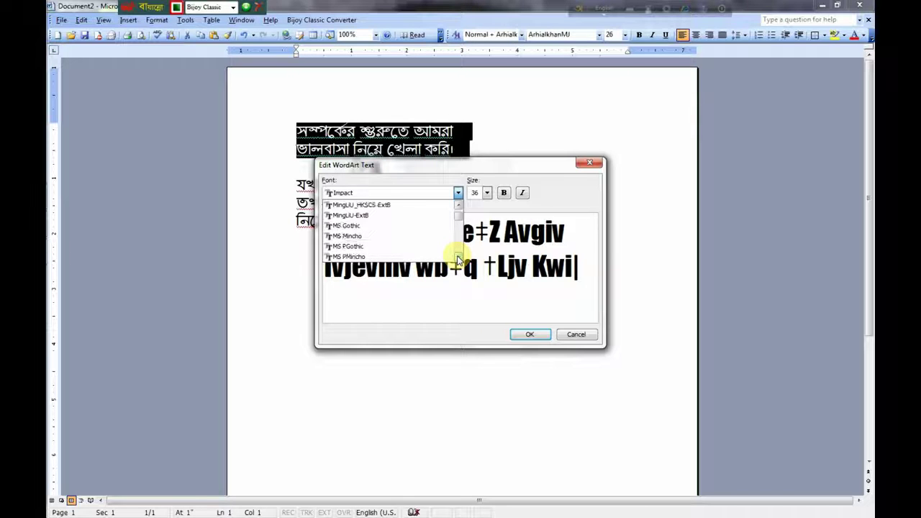
pyautogui.doubleClick(458, 256)
pyautogui.click(457, 256)
pyautogui.doubleClick(457, 256)
pyautogui.doubleClick(458, 256)
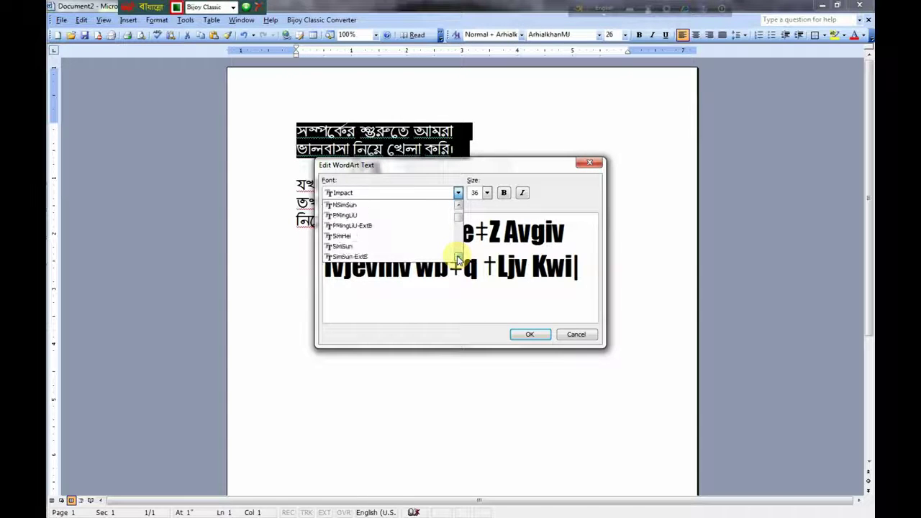
pyautogui.doubleClick(458, 256)
pyautogui.doubleClick(458, 256)
pyautogui.doubleClick(458, 257)
pyautogui.click(458, 256)
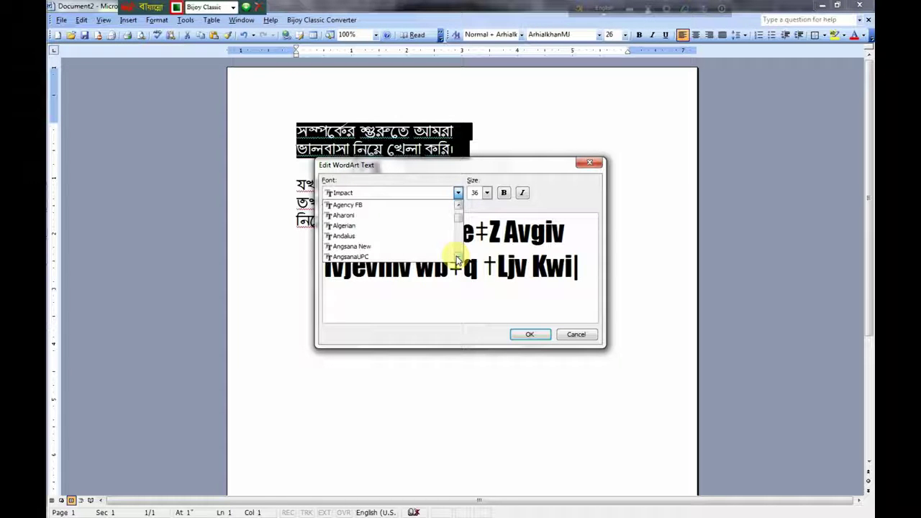
pyautogui.click(458, 256)
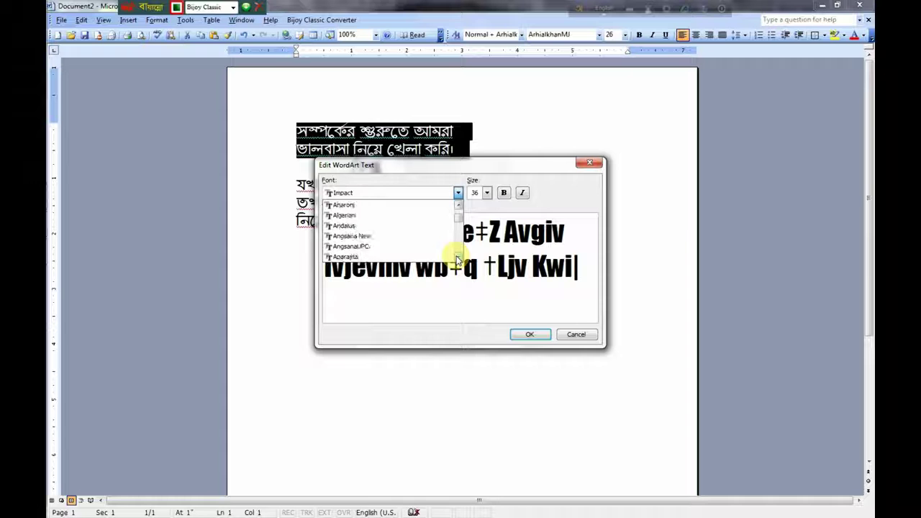
pyautogui.click(458, 257)
pyautogui.click(458, 256)
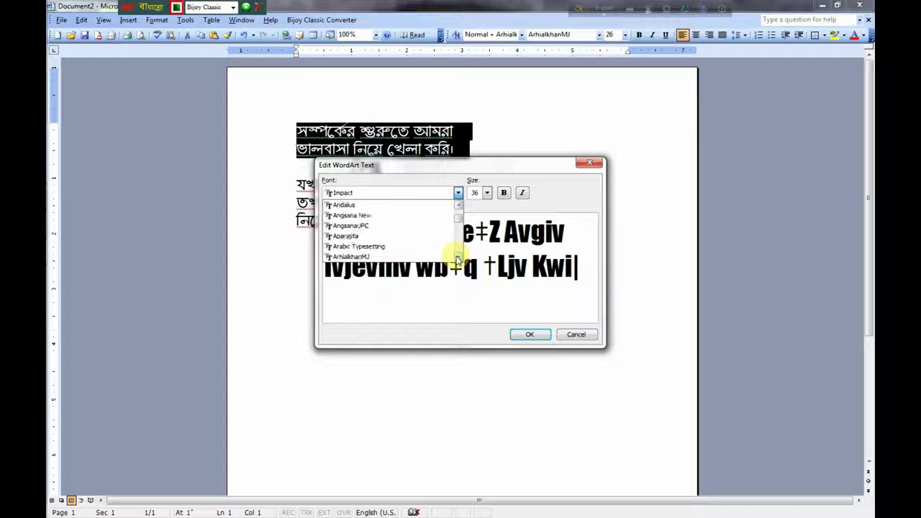
# Step: Set the WordArt text to bold ArhialkhanMJ and confirm it
pyautogui.click(353, 257)
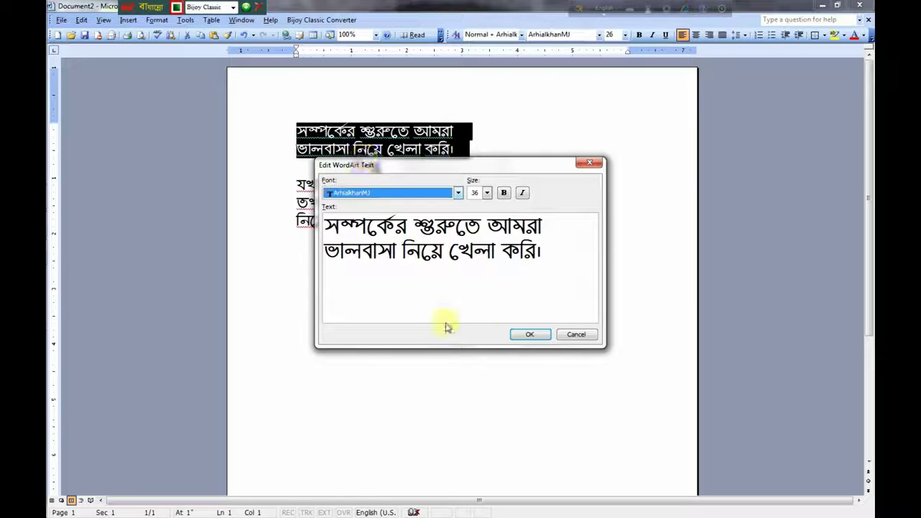
pyautogui.click(528, 335)
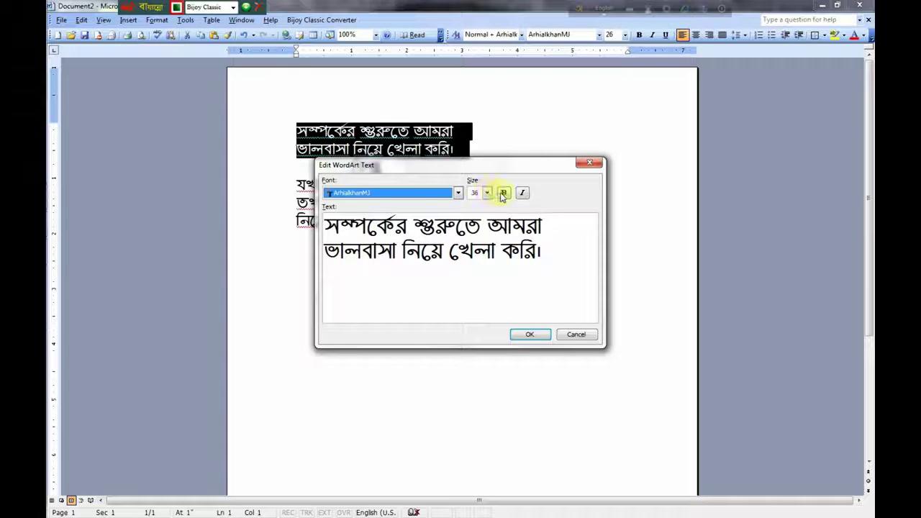
pyautogui.click(504, 192)
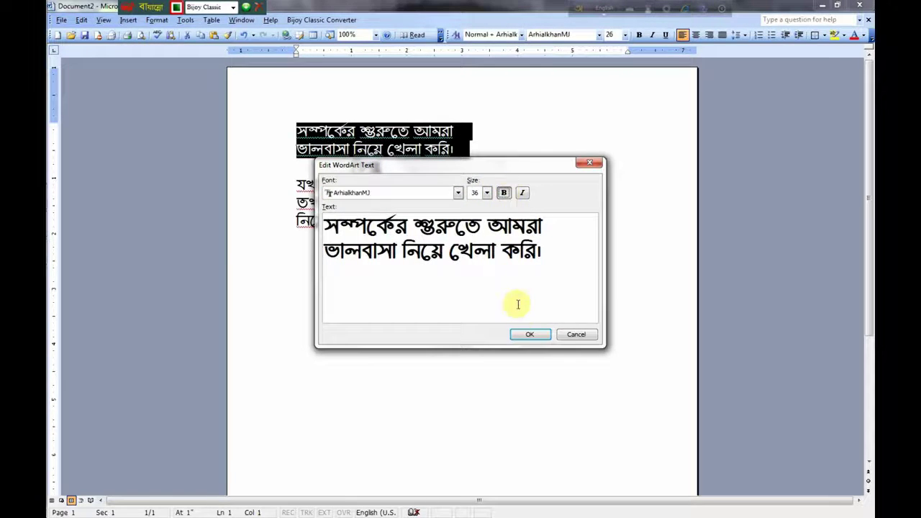
pyautogui.click(529, 337)
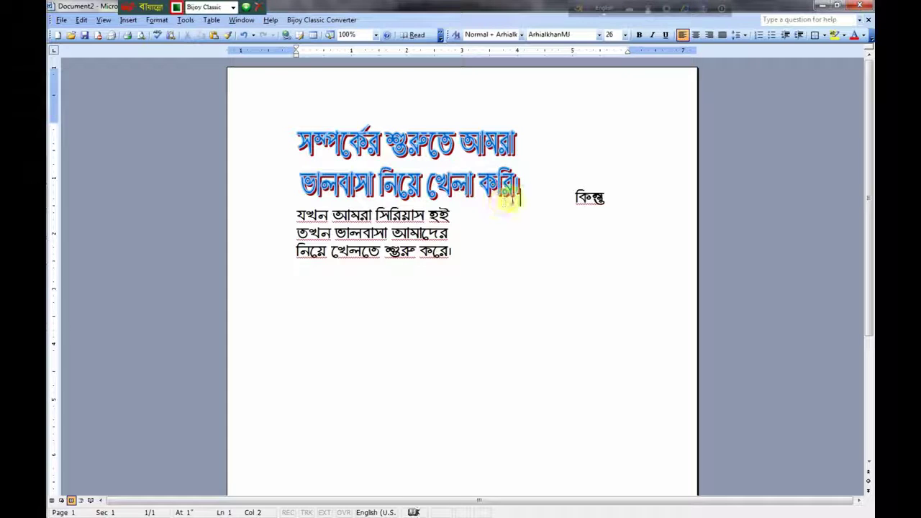
# Step: Move the word কিন্তু onto its own line directly below the blue WordArt
pyautogui.click(528, 181)
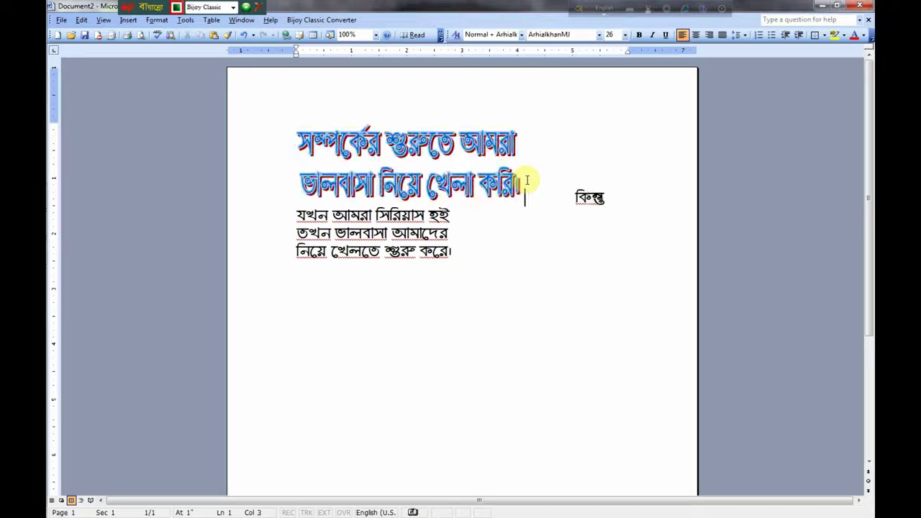
pyautogui.press('Return')
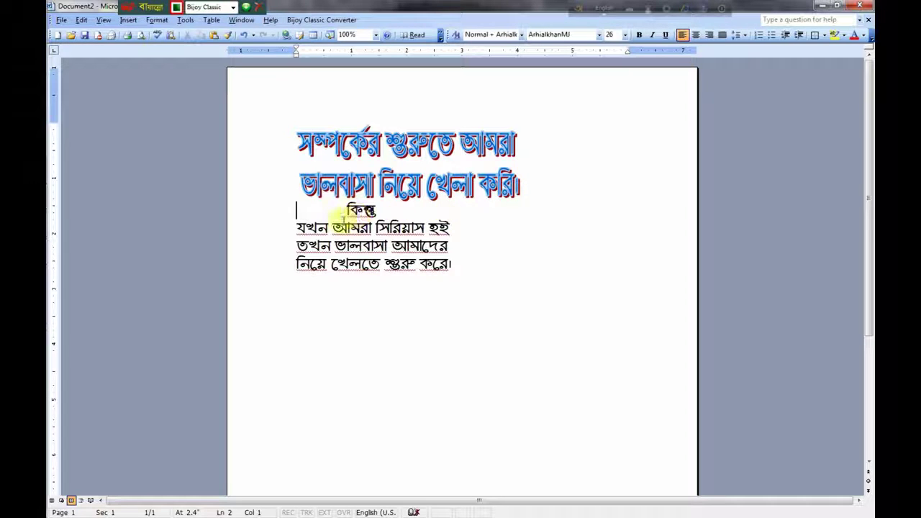
# Step: Copy the কিন্তু line and open the Insert menu
pyautogui.moveTo(296, 209); pyautogui.dragTo(370, 214)
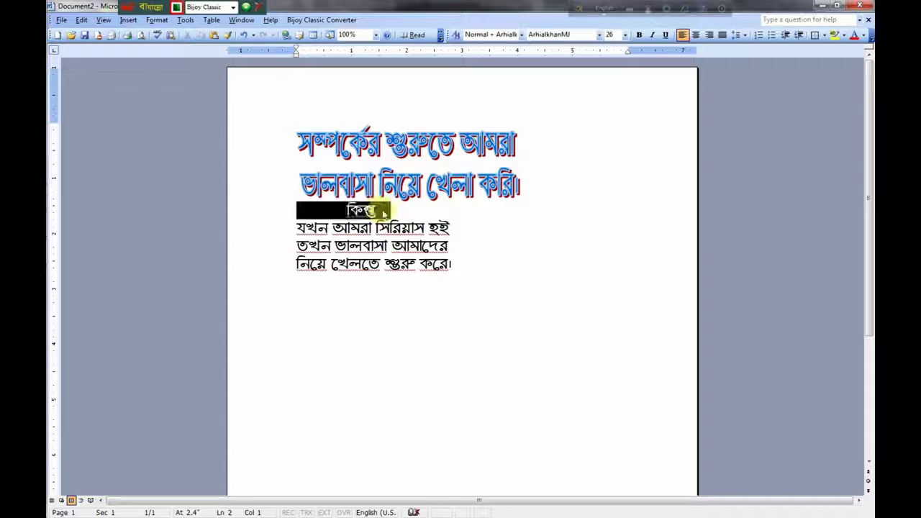
pyautogui.rightClick(371, 214)
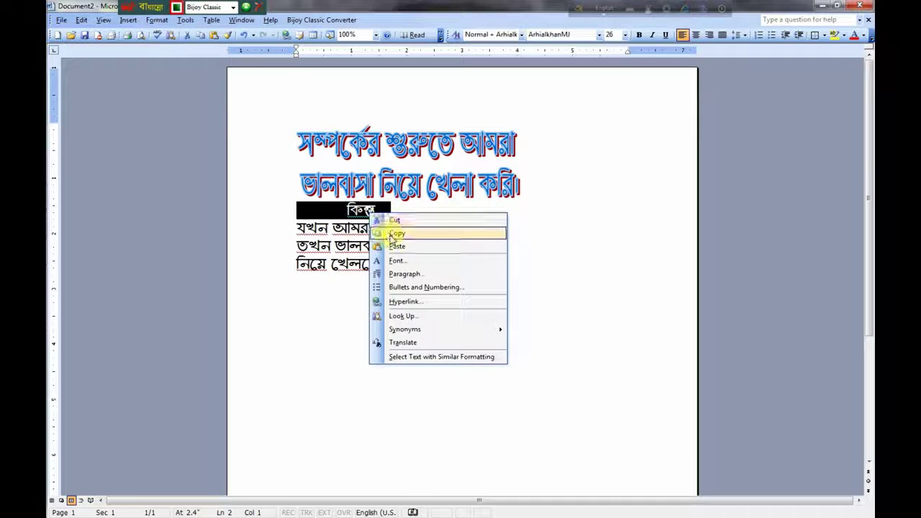
pyautogui.click(395, 235)
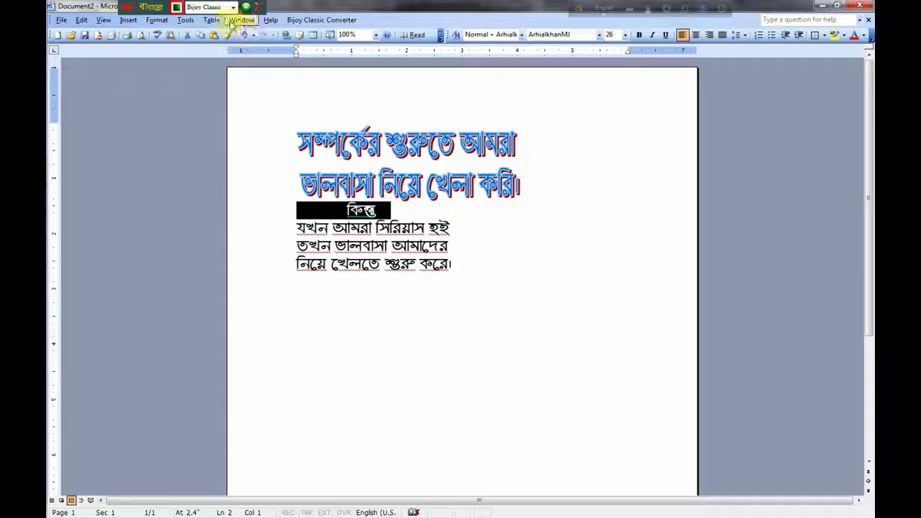
pyautogui.click(128, 20)
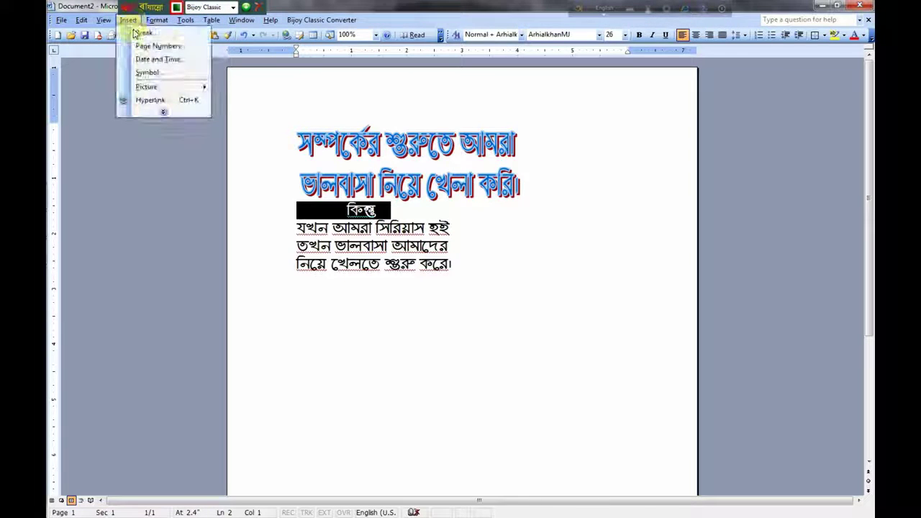
pyautogui.moveTo(151, 86)
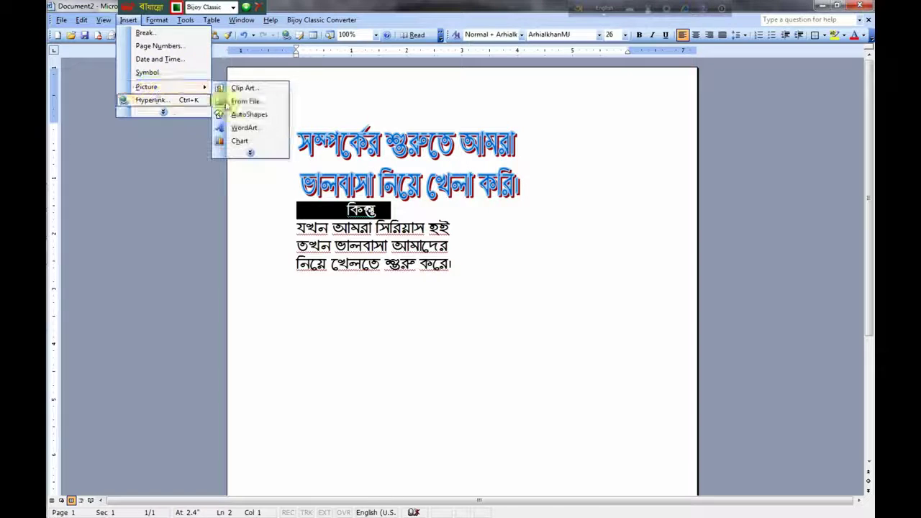
# Step: Create a vertical-style WordArt with কিন্তু in the ArhialkhanMJ font
pyautogui.click(238, 129)
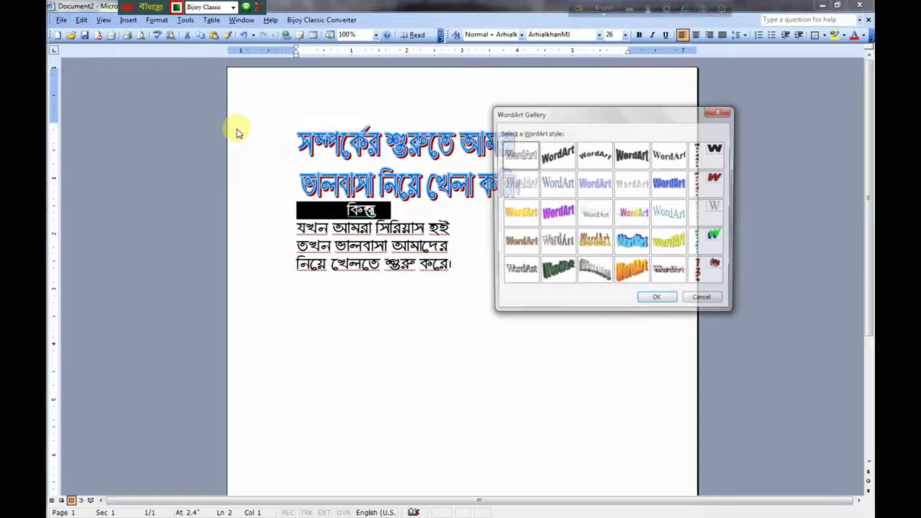
pyautogui.click(717, 239)
pyautogui.click(656, 302)
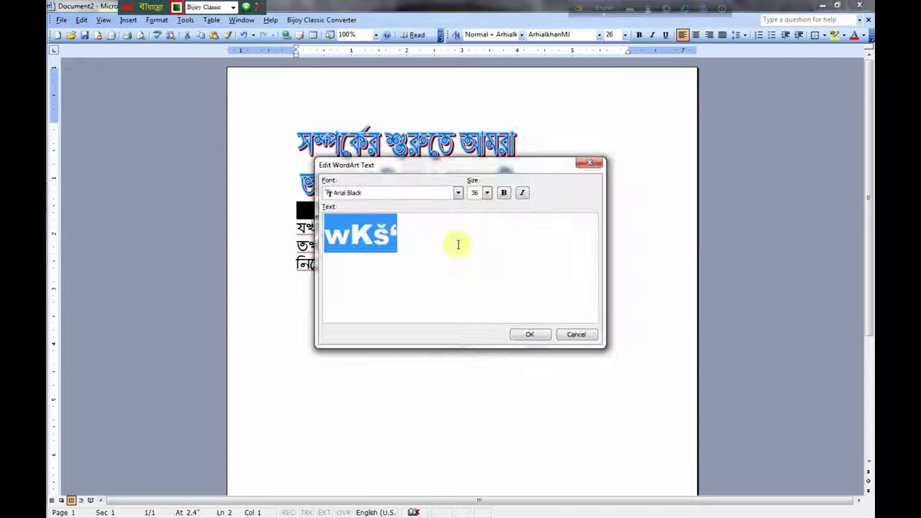
pyautogui.click(457, 195)
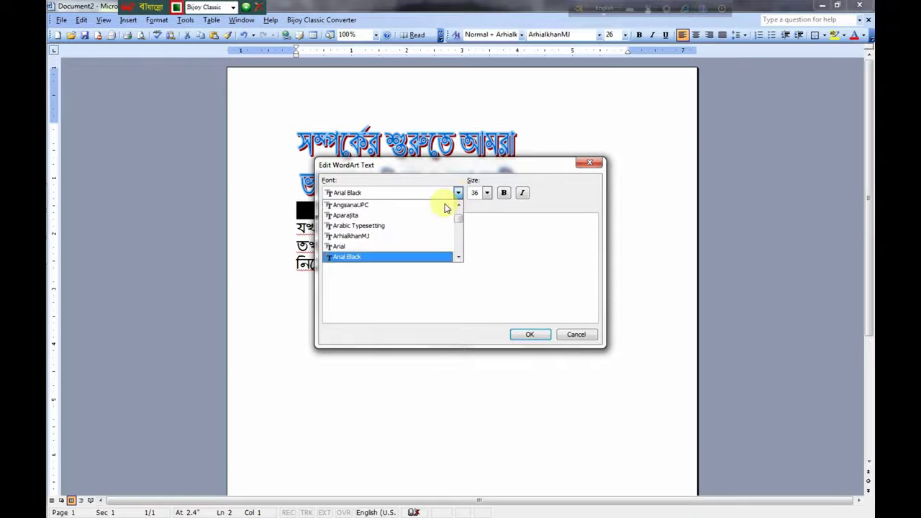
pyautogui.click(396, 237)
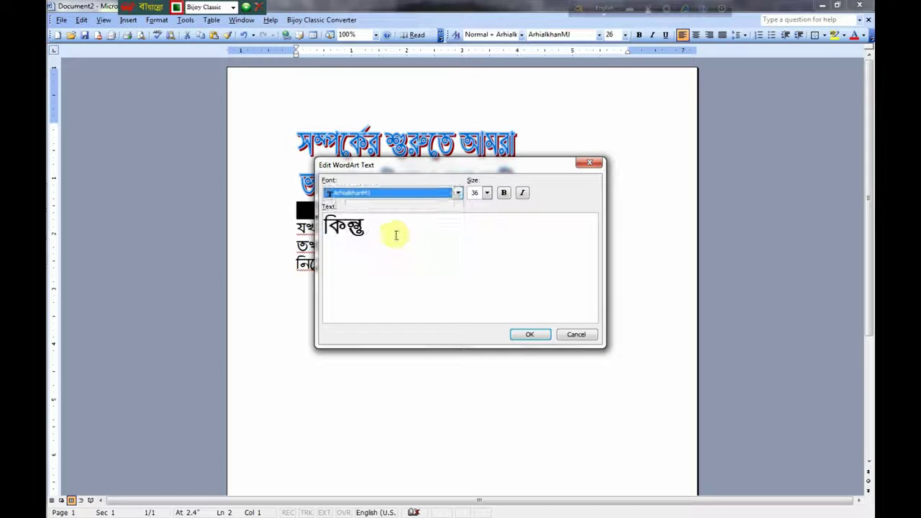
# Step: Insert the vertical কিন্তু WordArt above the body text, select it and move the WordArt toolbar nearer
pyautogui.click(527, 335)
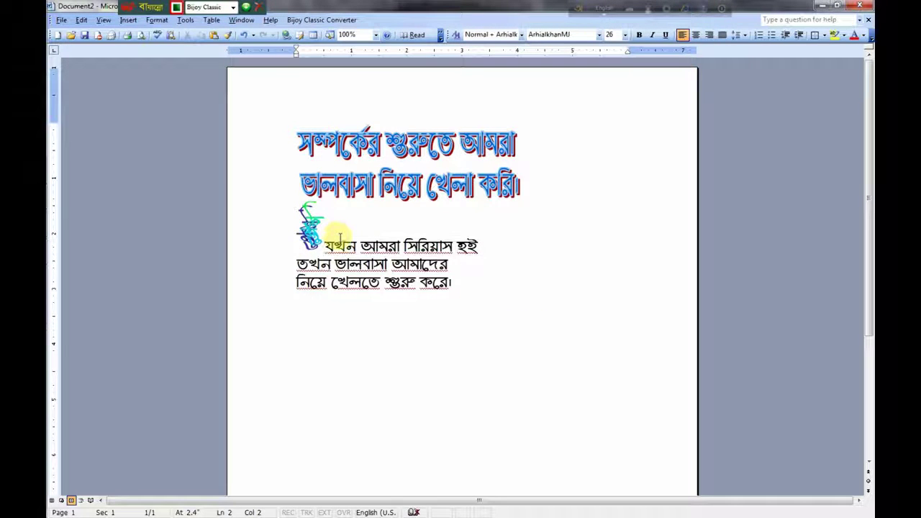
pyautogui.press('Return')
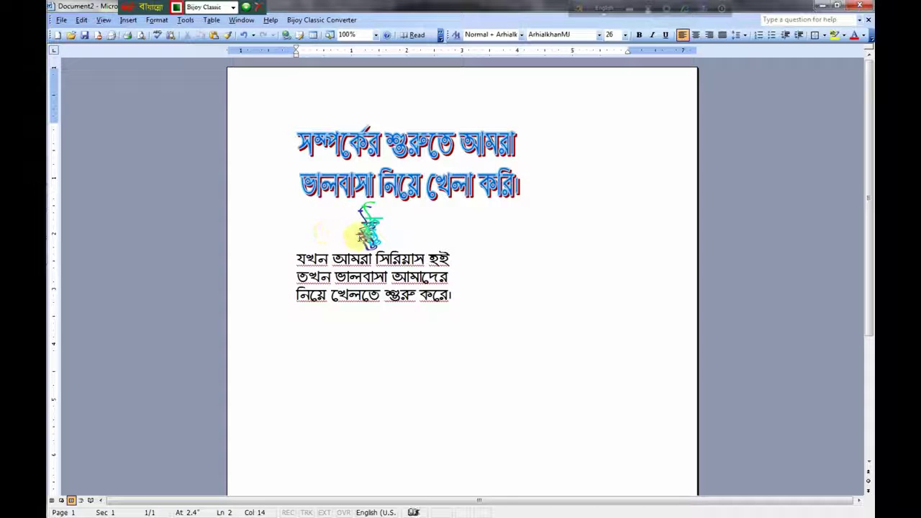
pyautogui.click(372, 229)
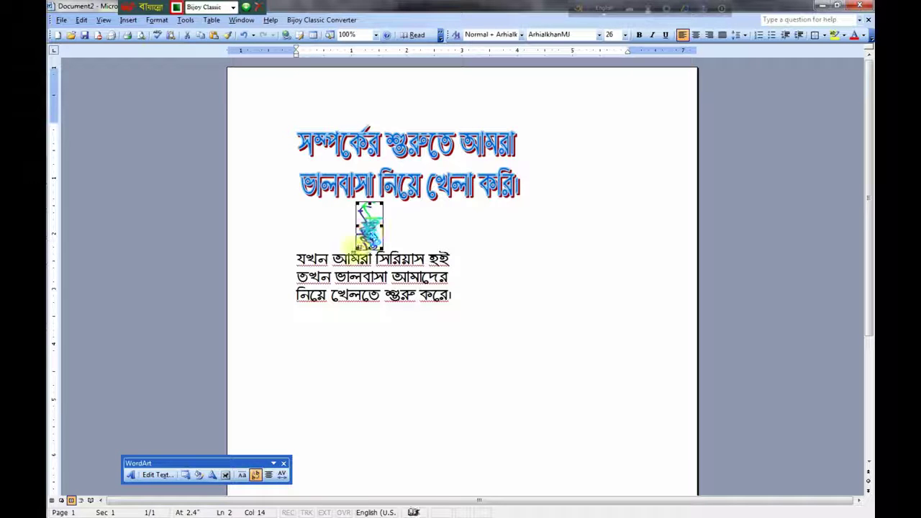
pyautogui.moveTo(209, 463); pyautogui.dragTo(242, 296)
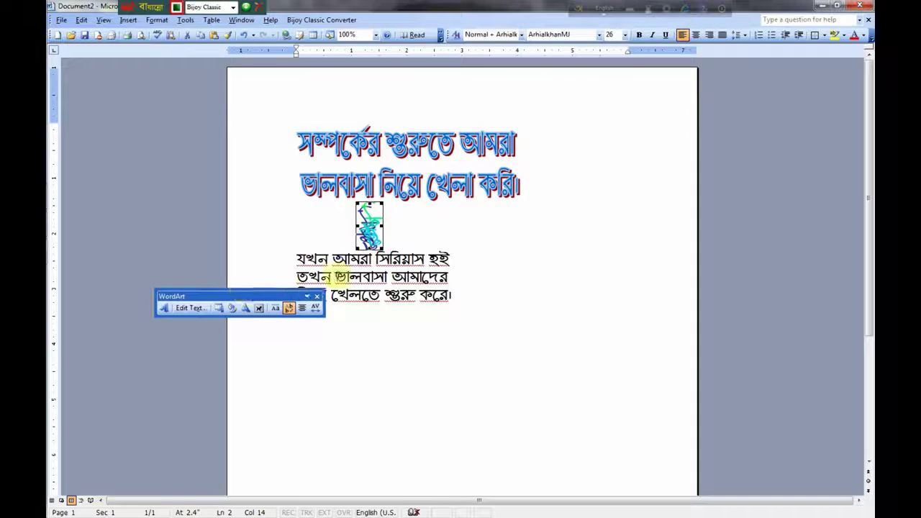
# Step: Restyle the কিন্তু WordArt with a green-and-yellow WordArt Gallery preset
pyautogui.click(245, 308)
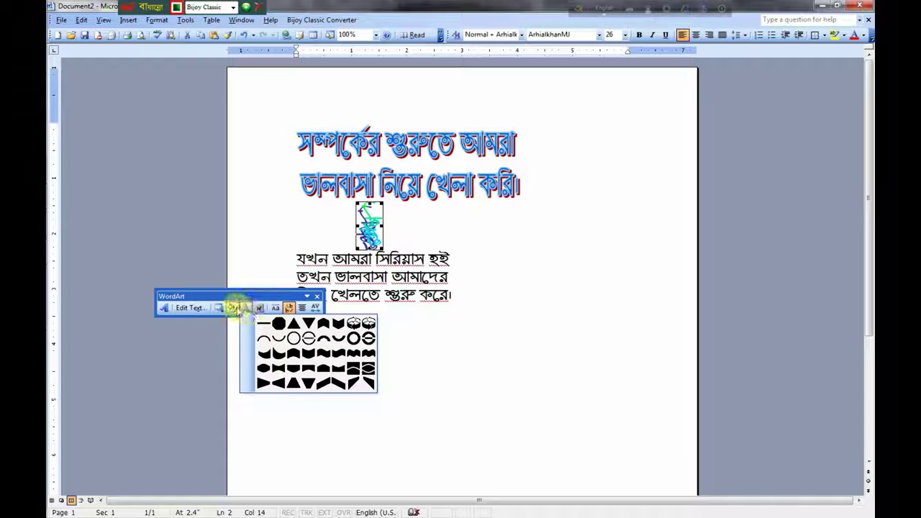
pyautogui.click(231, 308)
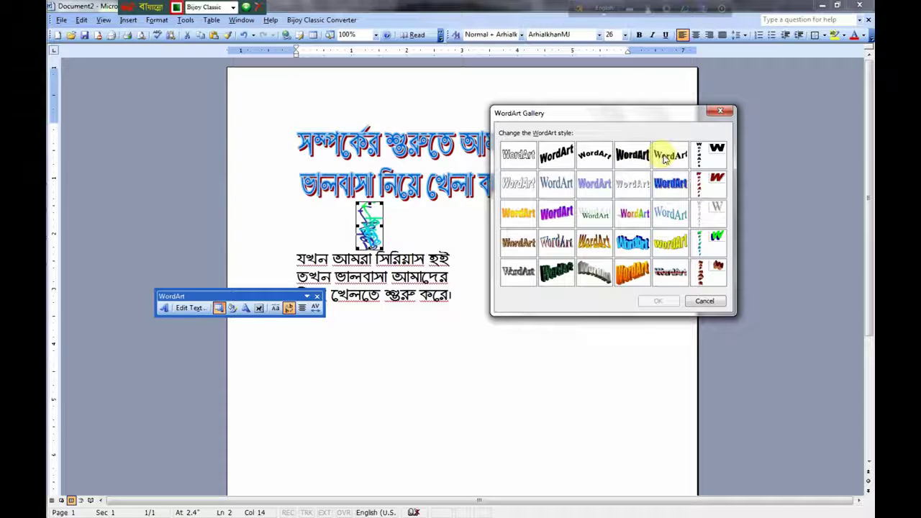
pyautogui.click(602, 187)
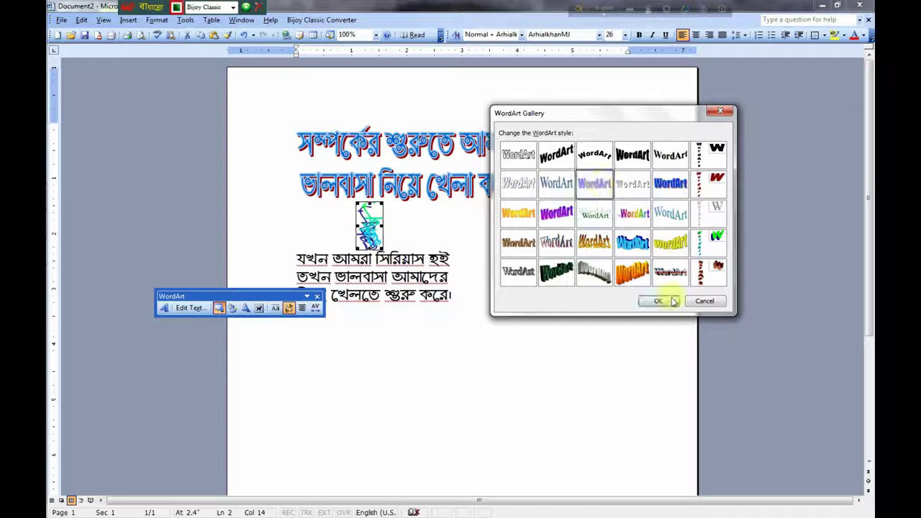
pyautogui.click(657, 301)
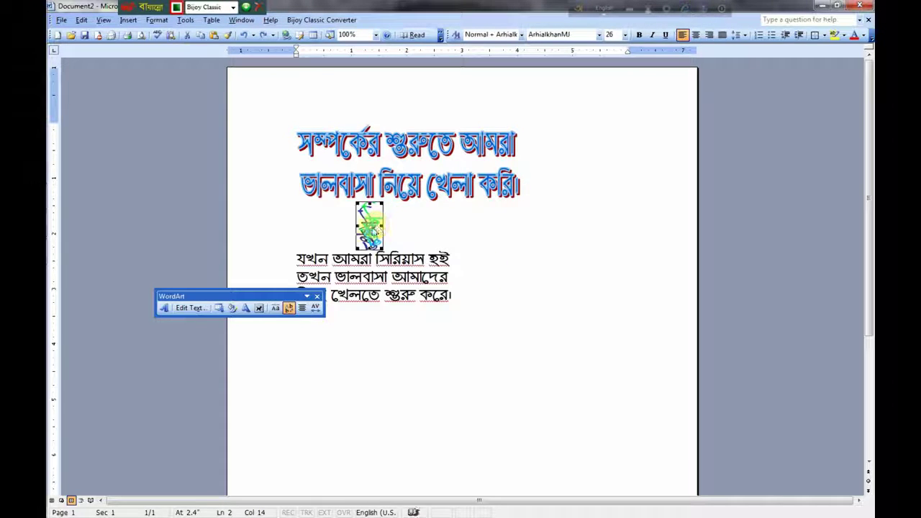
# Step: Join the next body line onto the WordArt's line and copy the word কিন্তু
pyautogui.click(380, 226)
pyautogui.press('Right')
pyautogui.press('Delete')
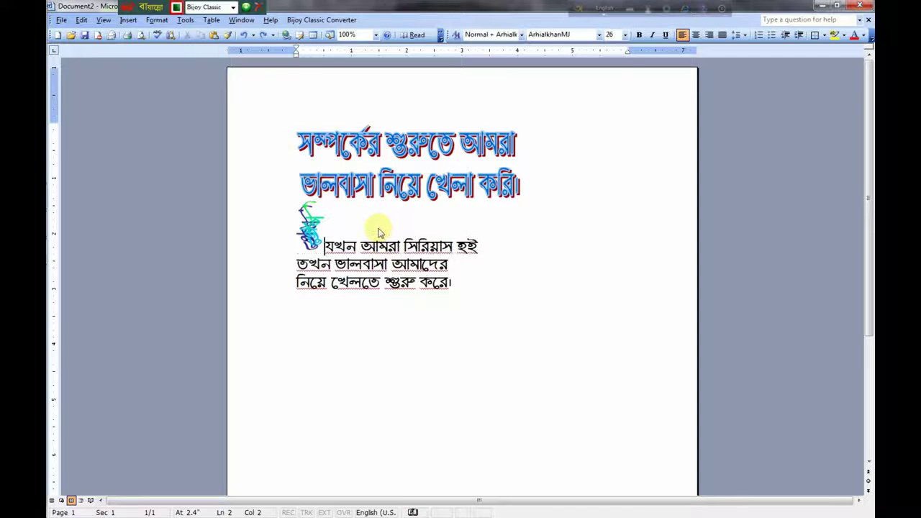
pyautogui.hotkey('shift', 'Left')
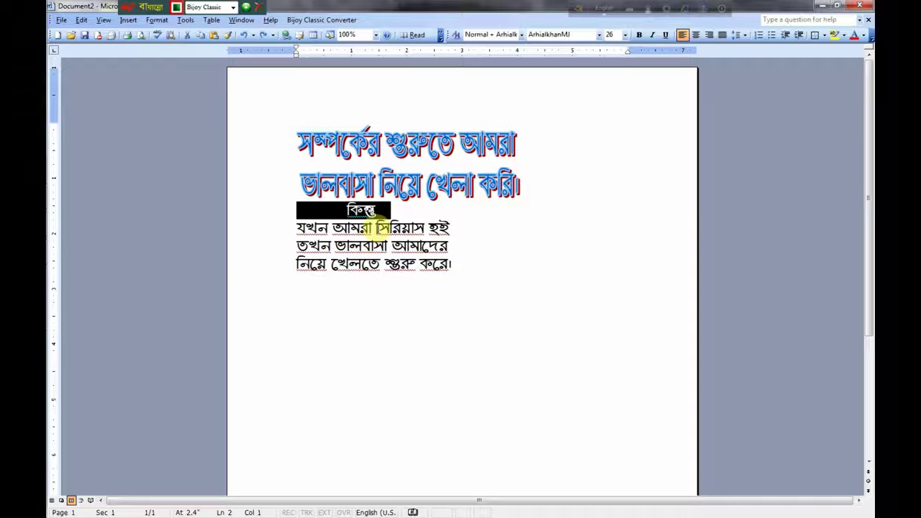
pyautogui.rightClick(356, 208)
pyautogui.click(388, 229)
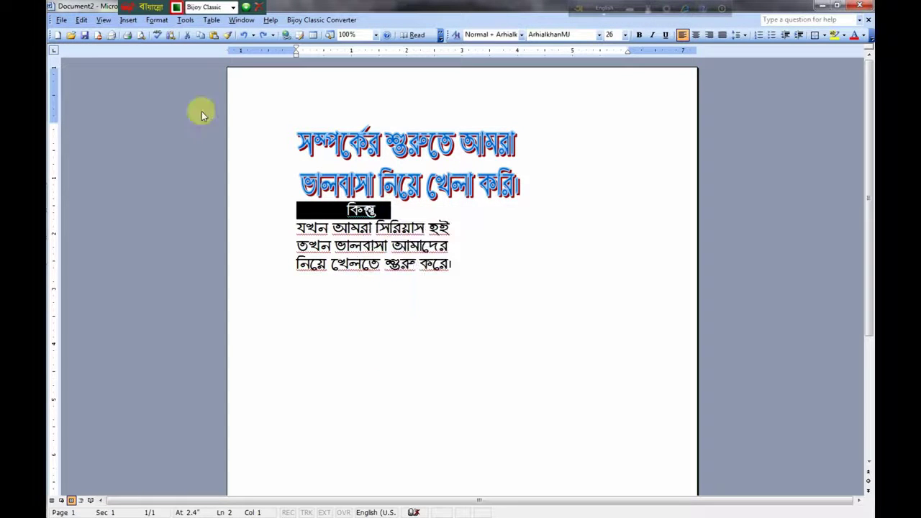
# Step: Insert কিন্তু as purple gradient WordArt in ArhialkhanMJ and break the line after it
pyautogui.click(128, 19)
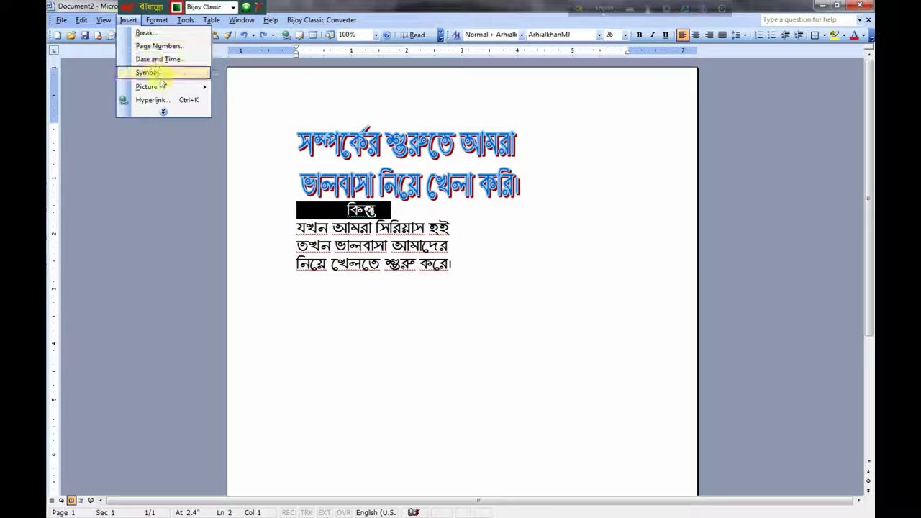
pyautogui.click(249, 131)
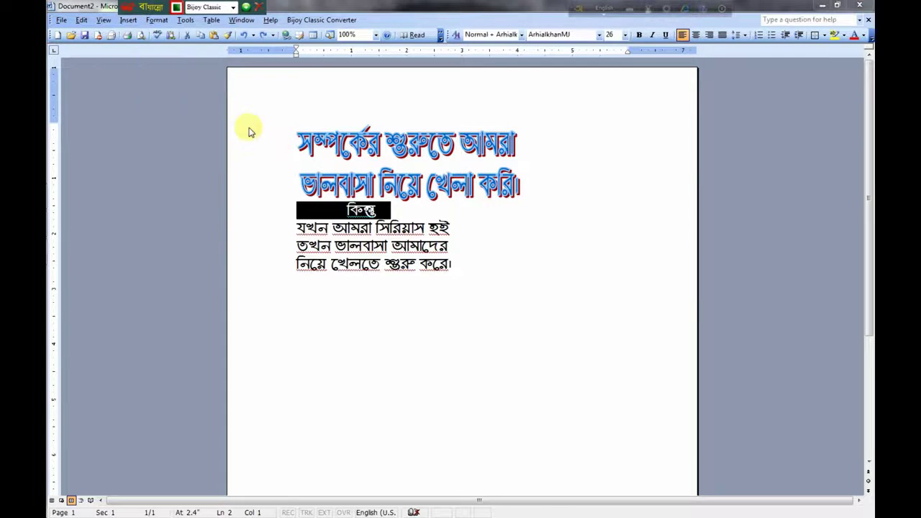
pyautogui.click(589, 186)
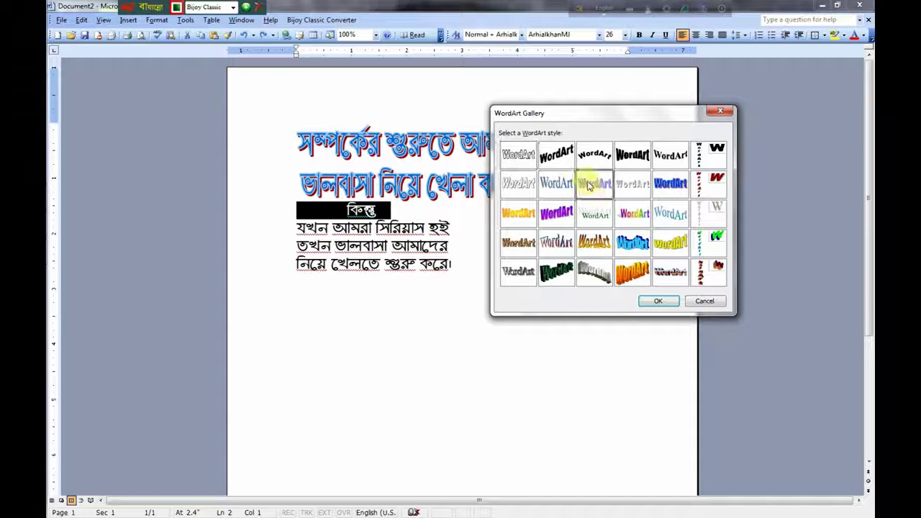
pyautogui.click(657, 301)
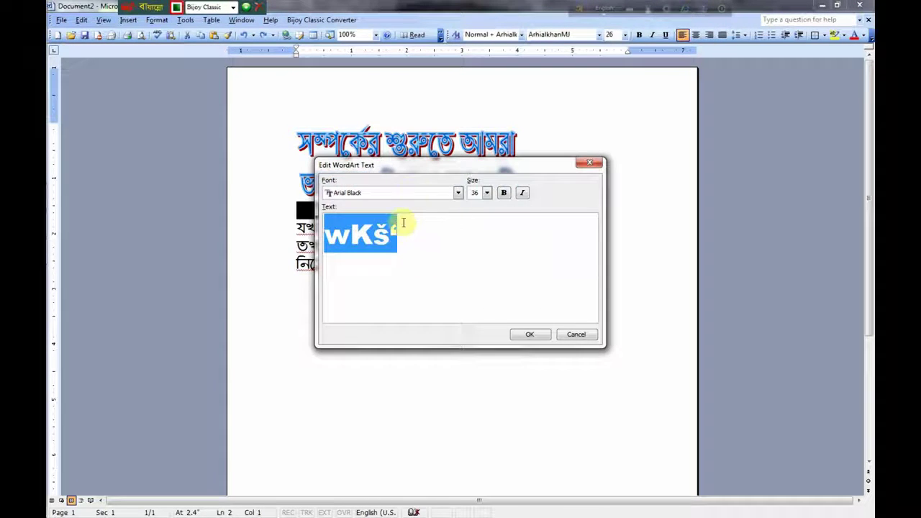
pyautogui.click(458, 192)
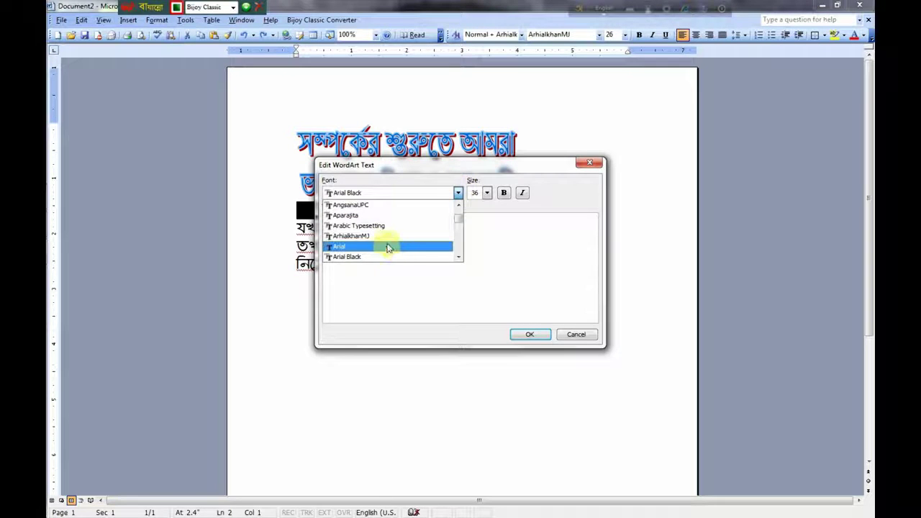
pyautogui.click(385, 235)
pyautogui.click(532, 335)
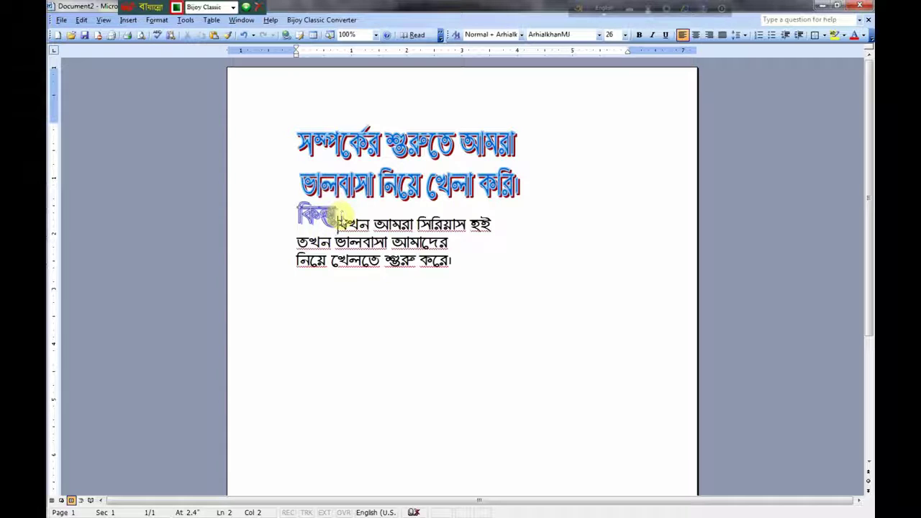
pyautogui.press('Tab')
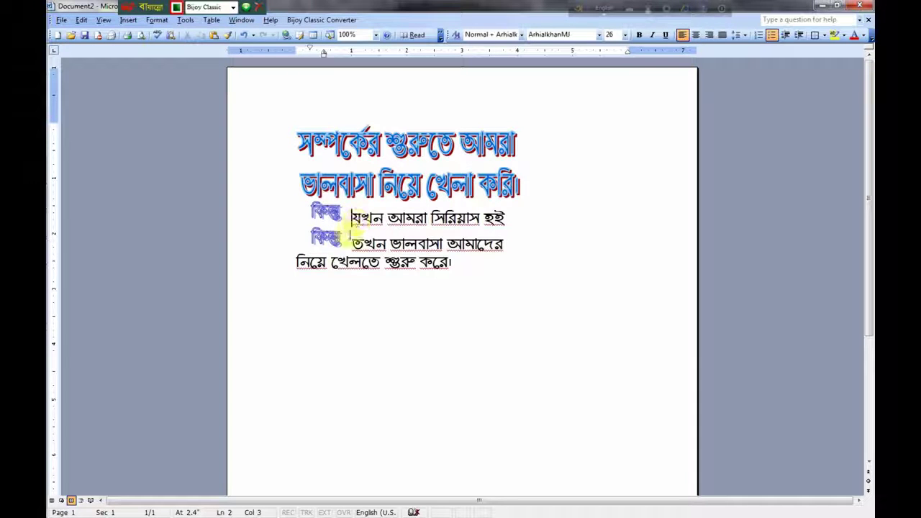
# Step: Remove the automatic bullet, duplicate কিন্তু and তখন indent, undoing an accidental WordArt move
pyautogui.press('BackSpace')
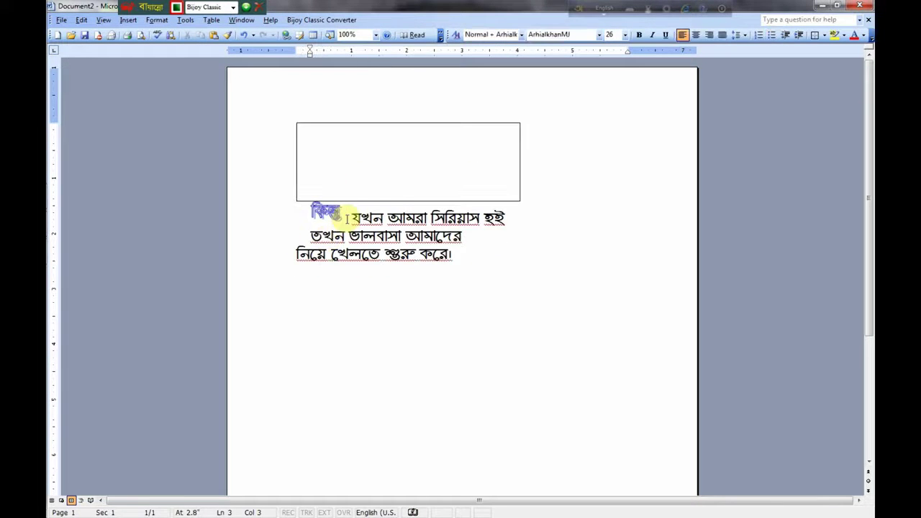
pyautogui.press('Return')
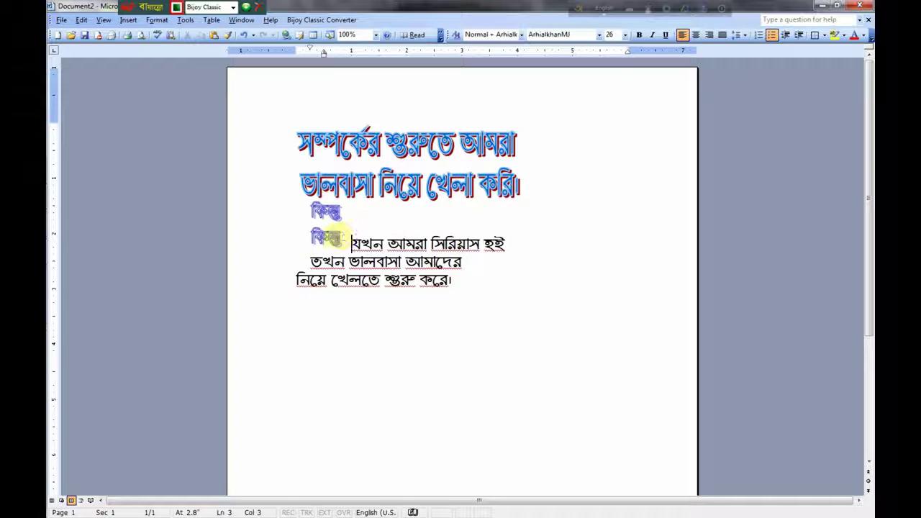
pyautogui.press('BackSpace')
pyautogui.press('BackSpace')
pyautogui.press('BackSpace')
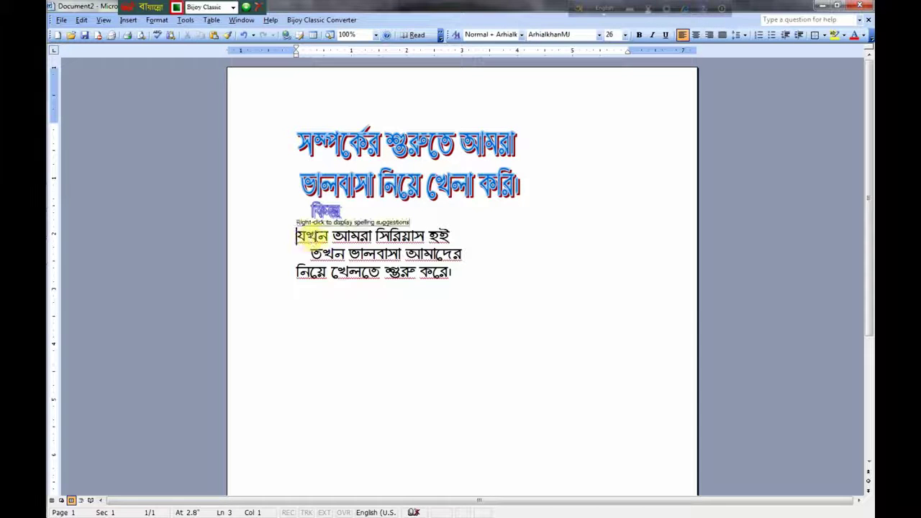
pyautogui.press('Return')
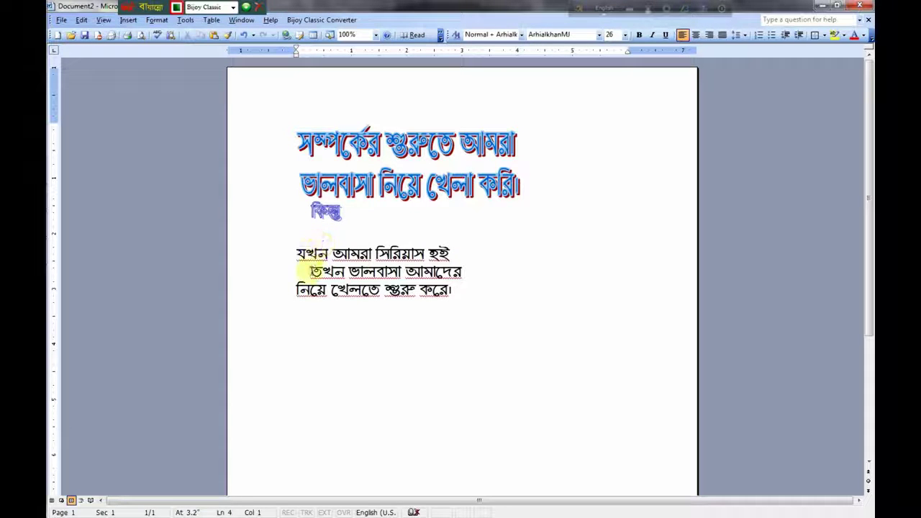
pyautogui.press('BackSpace')
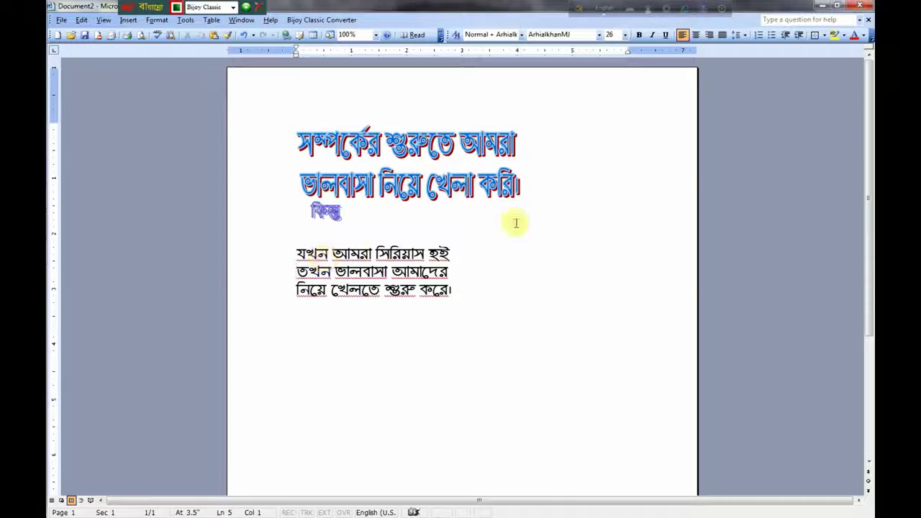
pyautogui.click(348, 220)
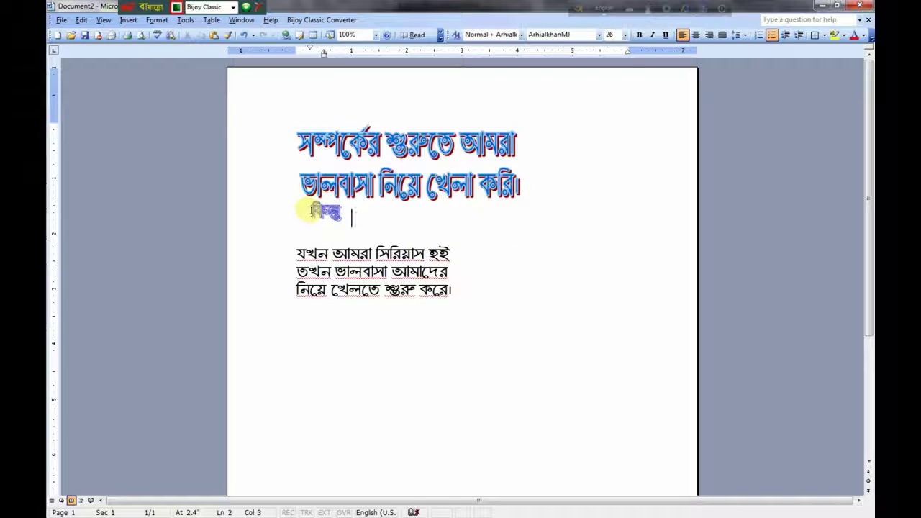
pyautogui.moveTo(363, 209); pyautogui.dragTo(367, 144)
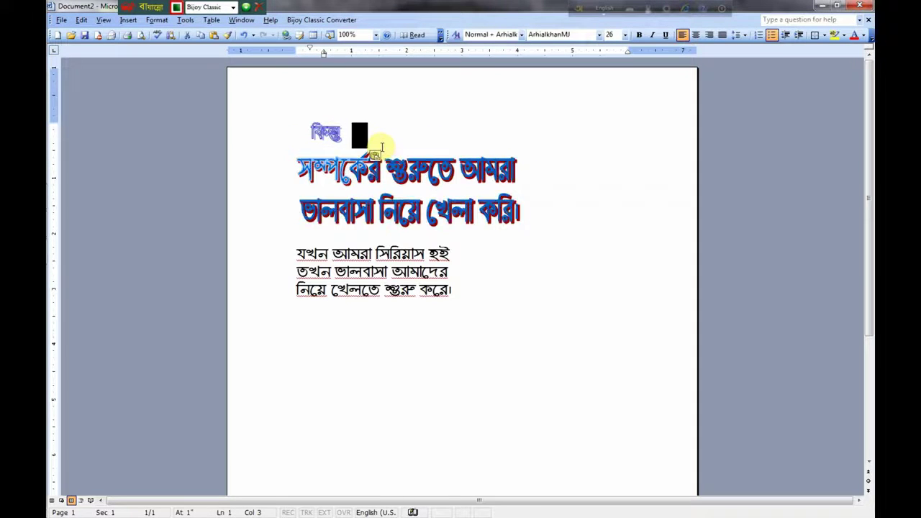
pyautogui.hotkey('ctrl', 'z')
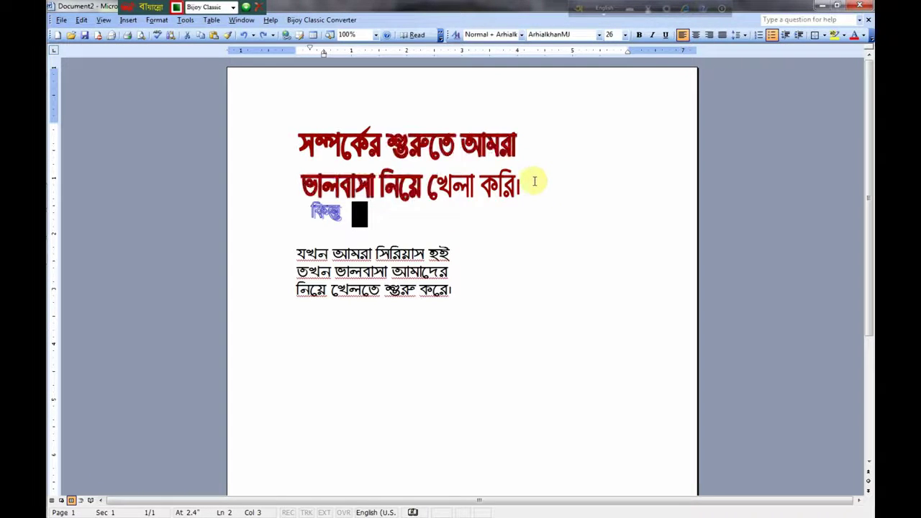
# Step: Add blank lines below the title and above the কিন্তু WordArt
pyautogui.click(528, 181)
pyautogui.press('Return')
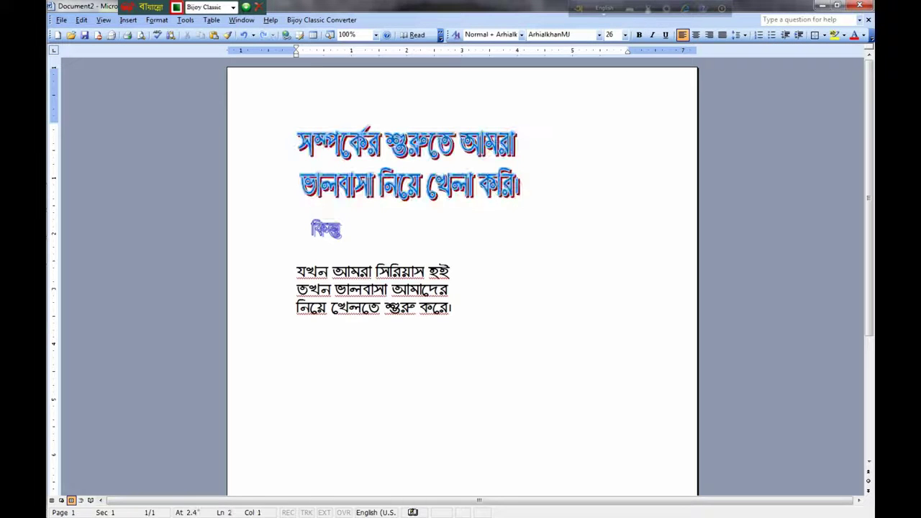
pyautogui.click(308, 227)
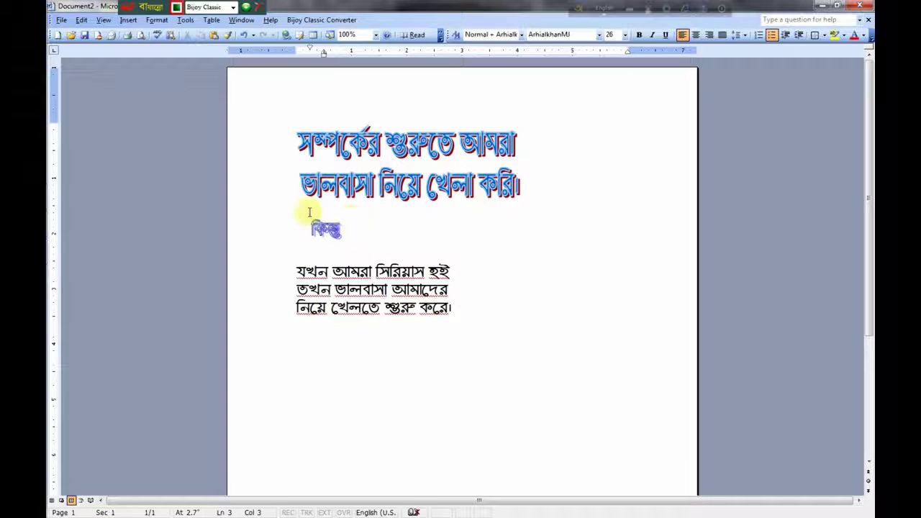
pyautogui.click(304, 211)
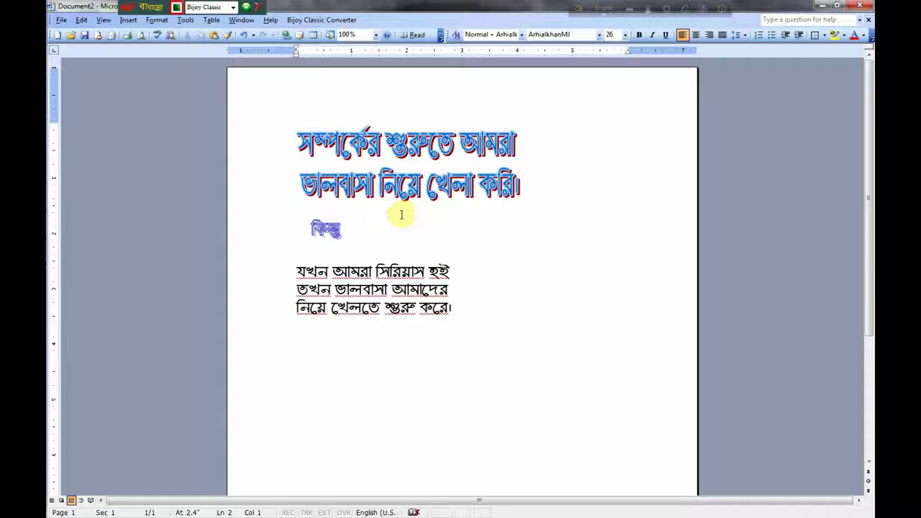
pyautogui.press('Return')
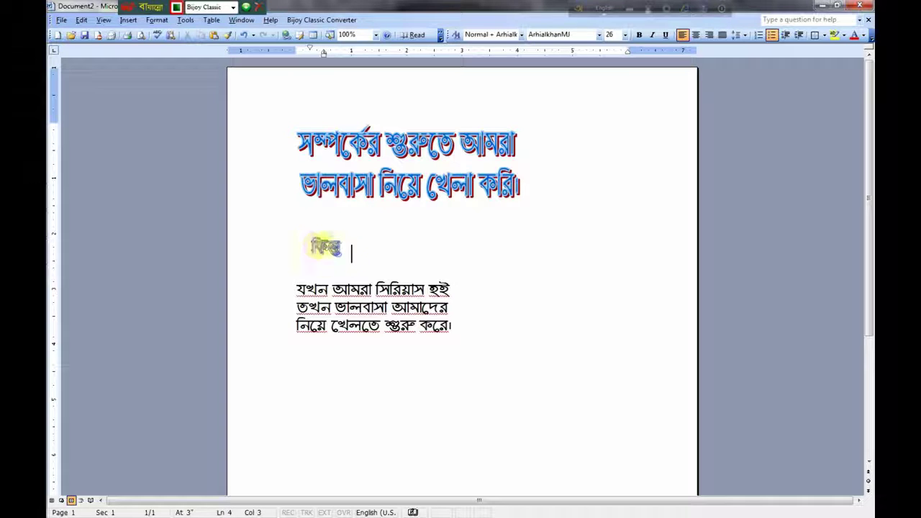
# Step: Copy the যখন and তখন poem lines
pyautogui.moveTo(291, 288); pyautogui.dragTo(436, 296)
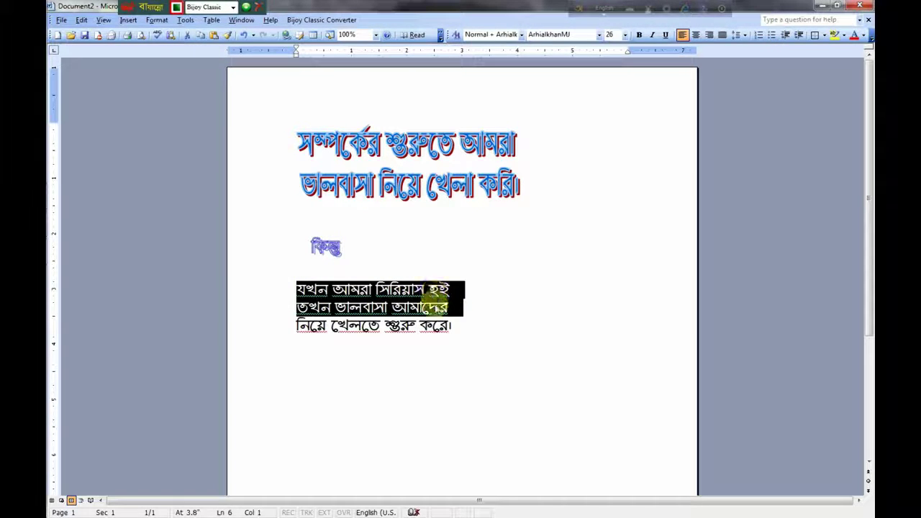
pyautogui.rightClick(393, 300)
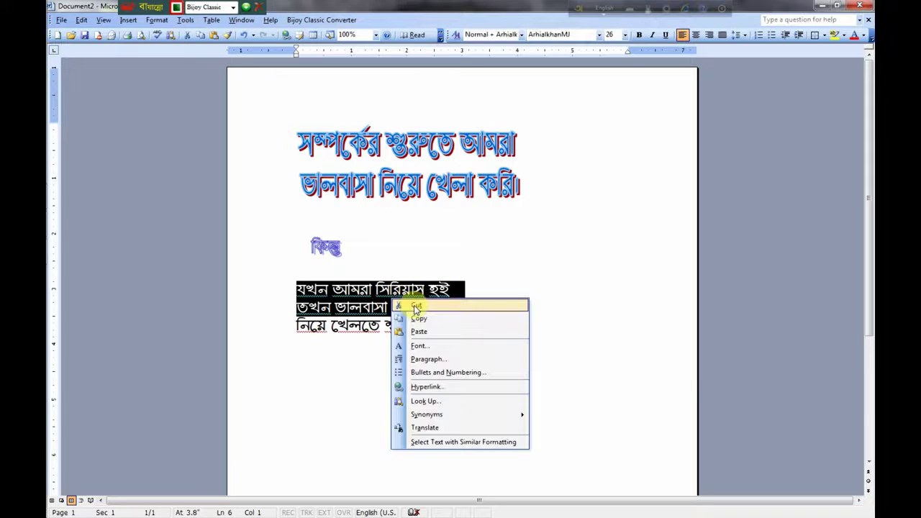
pyautogui.click(421, 319)
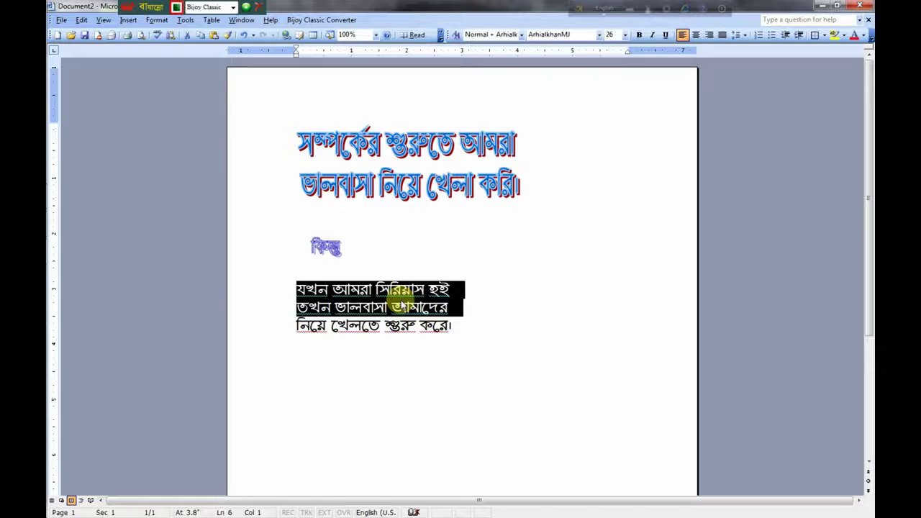
# Step: Start a new WordArt from Insert > Picture > WordArt
pyautogui.click(128, 19)
pyautogui.moveTo(155, 87)
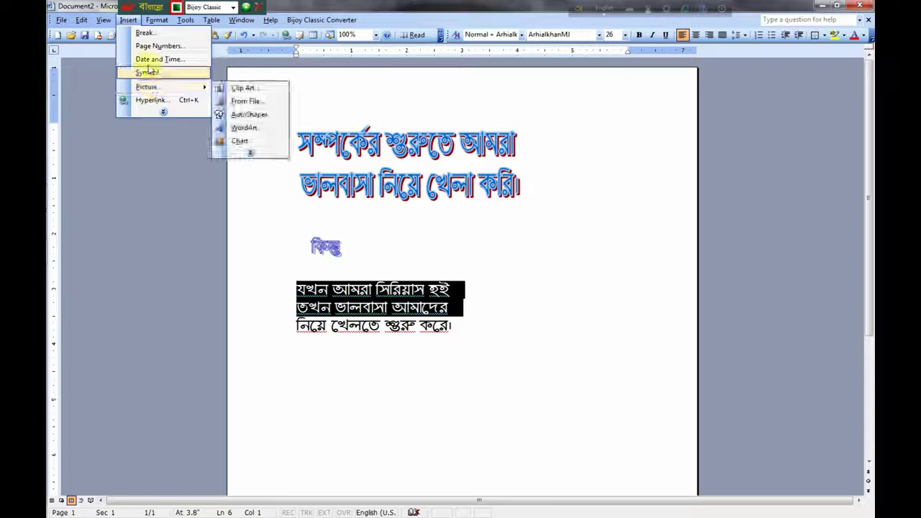
pyautogui.click(126, 21)
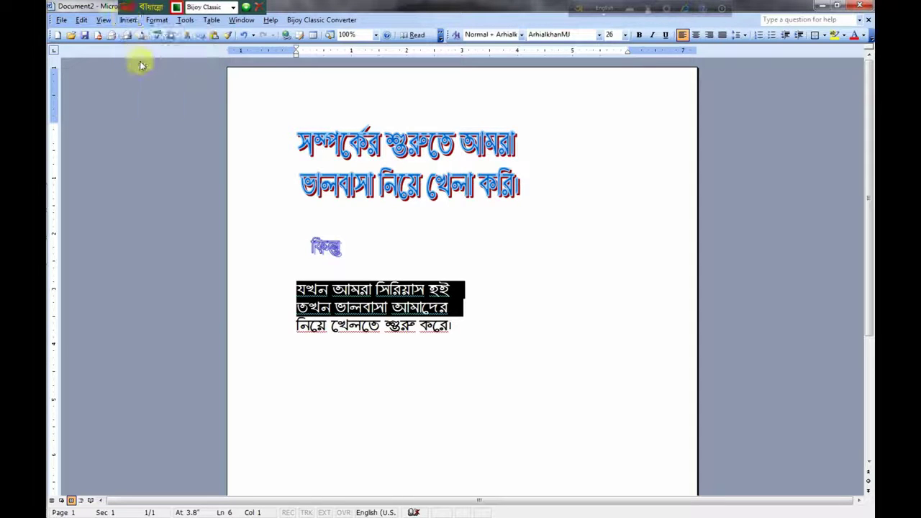
pyautogui.click(127, 19)
pyautogui.click(241, 127)
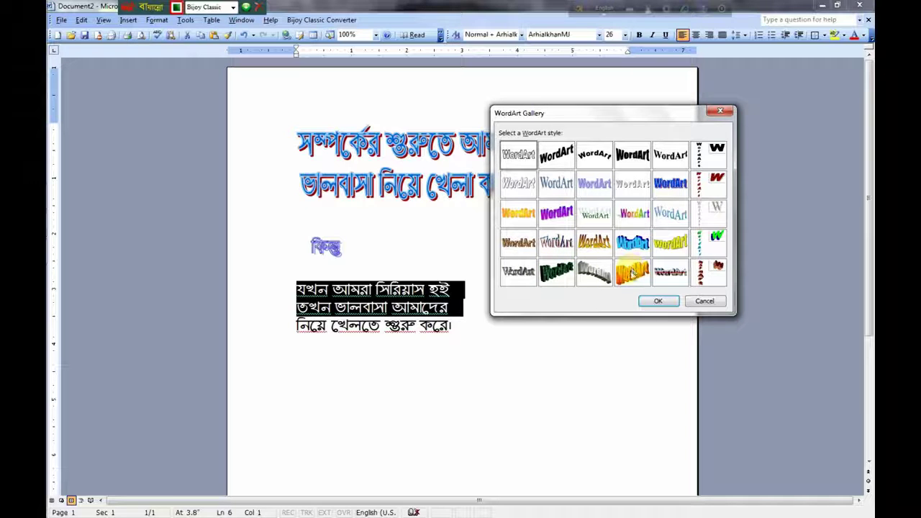
# Step: Accept the orange 3D WordArt style and try the Kartika font for its text
pyautogui.click(656, 301)
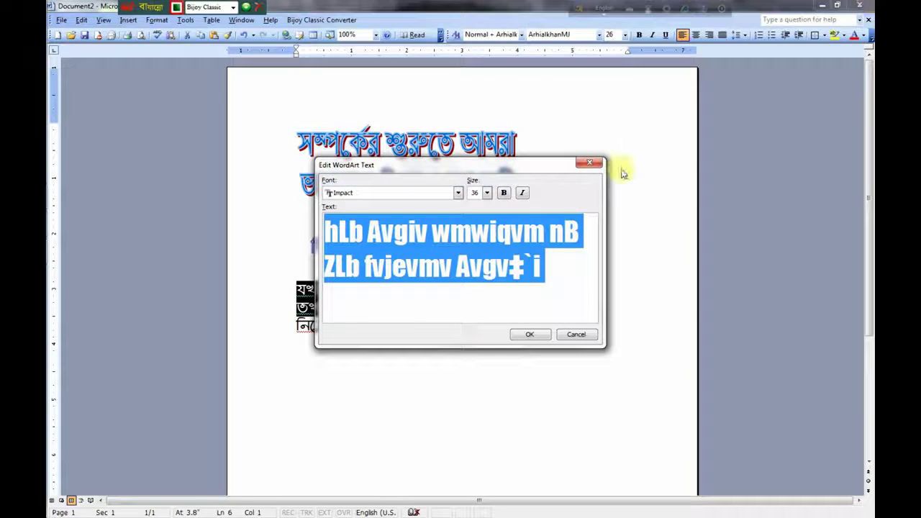
pyautogui.click(458, 192)
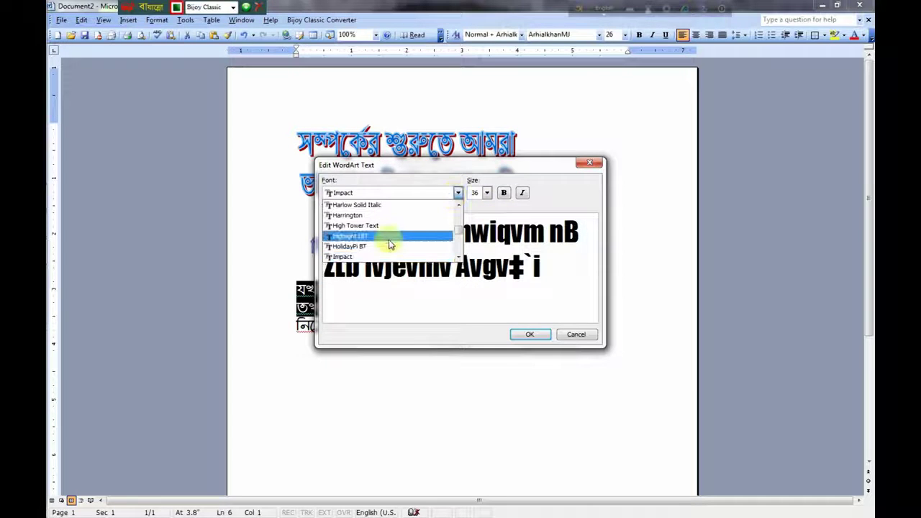
pyautogui.click(460, 261)
pyautogui.click(461, 260)
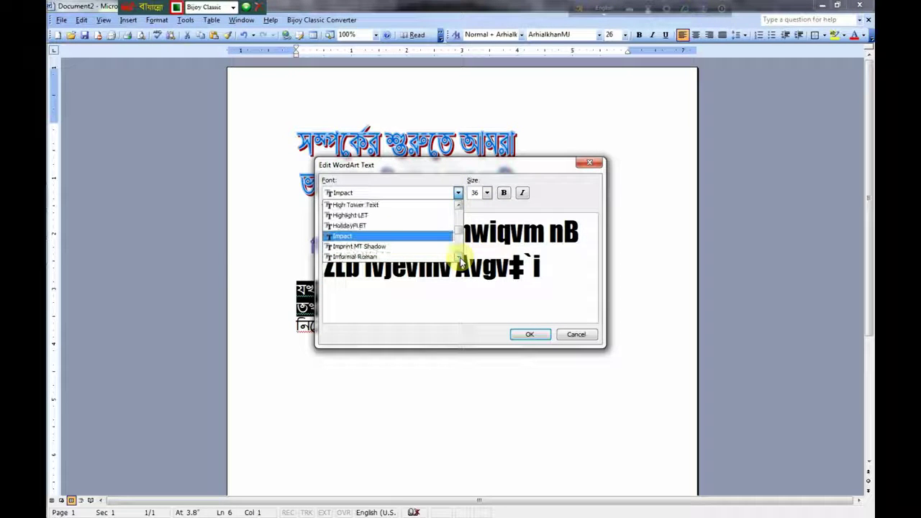
pyautogui.click(460, 260)
pyautogui.click(461, 260)
pyautogui.click(461, 260)
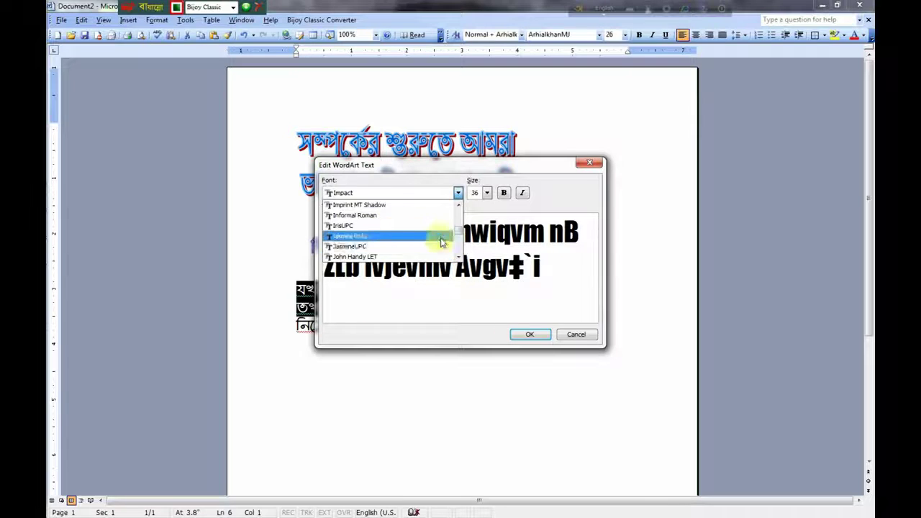
pyautogui.click(458, 257)
pyautogui.scroll(-2, 446, 230)
pyautogui.scroll(-1, 446, 223)
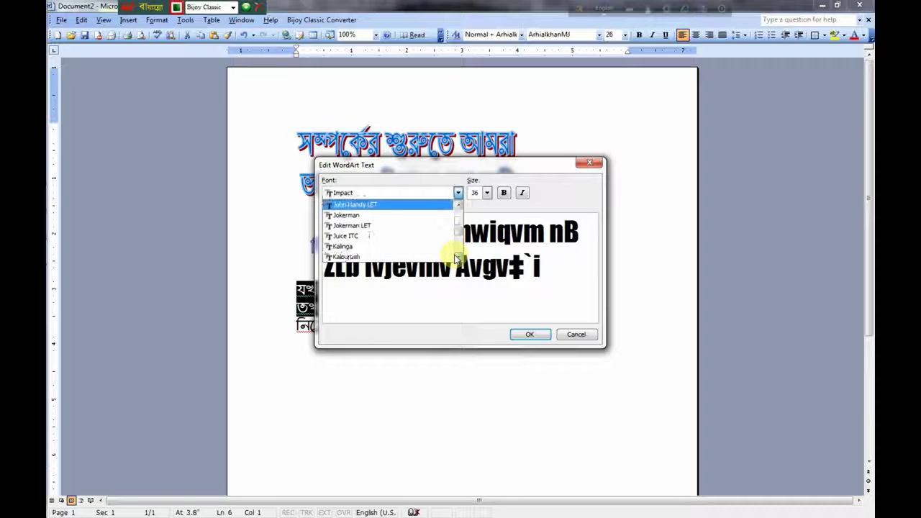
pyautogui.scroll(-2, 446, 245)
pyautogui.click(449, 255)
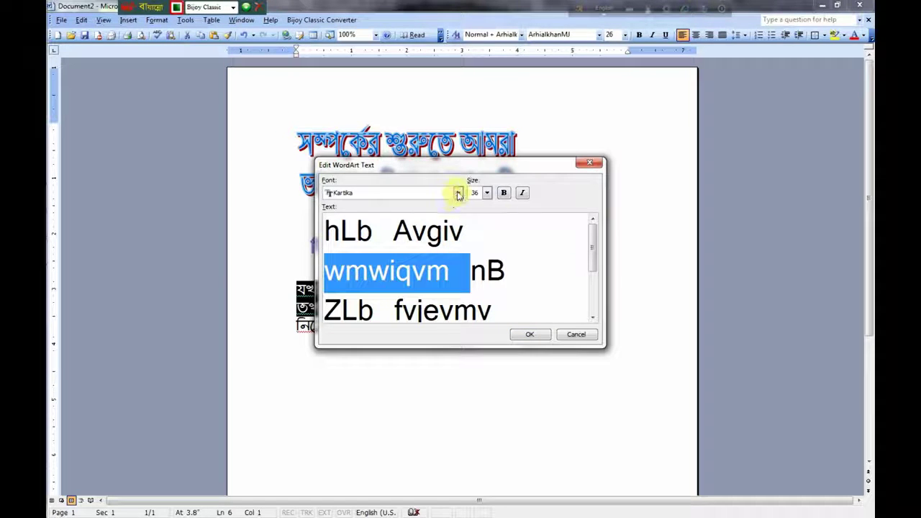
# Step: Select all the WordArt text, set it to ArhialkhanMJ, and insert the WordArt
pyautogui.click(507, 235)
pyautogui.hotkey('ctrl', 'a')
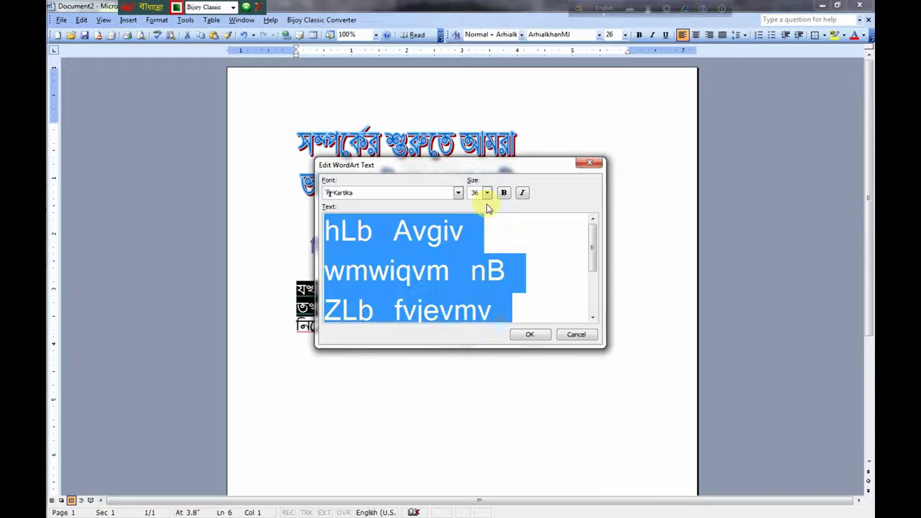
pyautogui.click(458, 193)
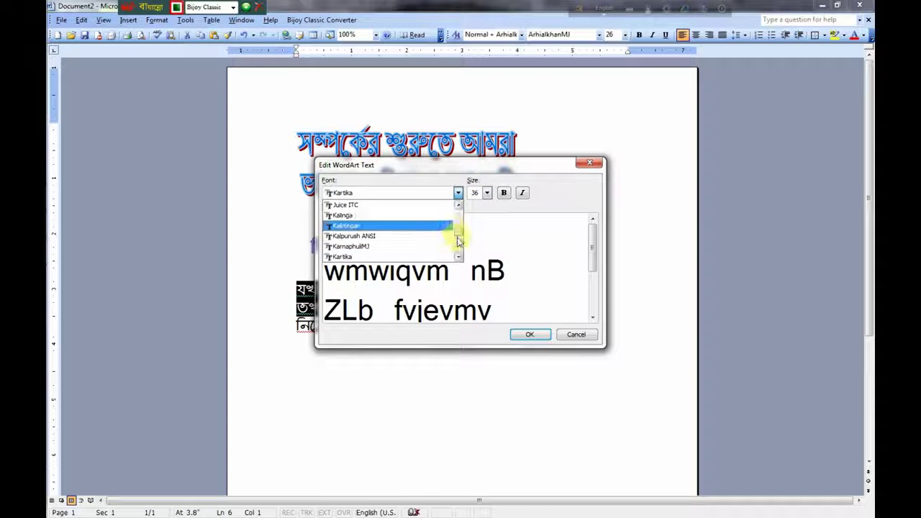
pyautogui.scroll(-1, 456, 243)
pyautogui.scroll(-1, 456, 251)
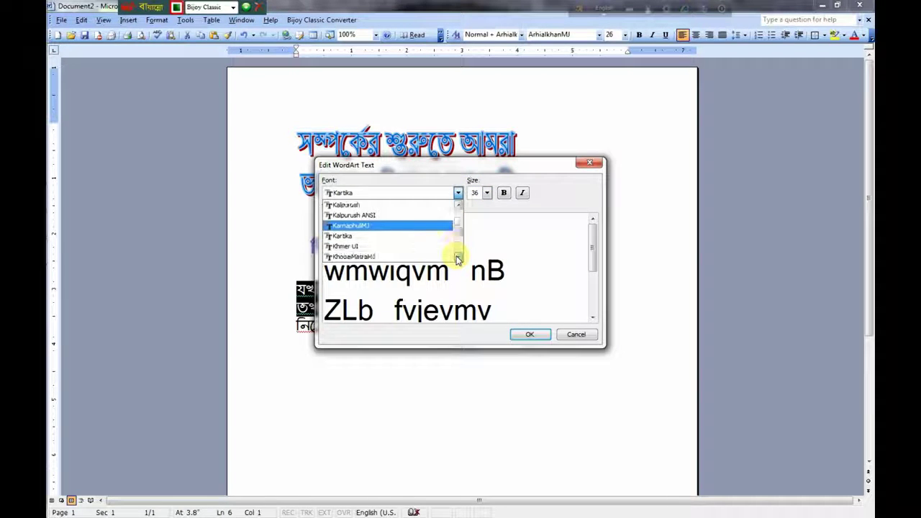
pyautogui.scroll(-3, 459, 259)
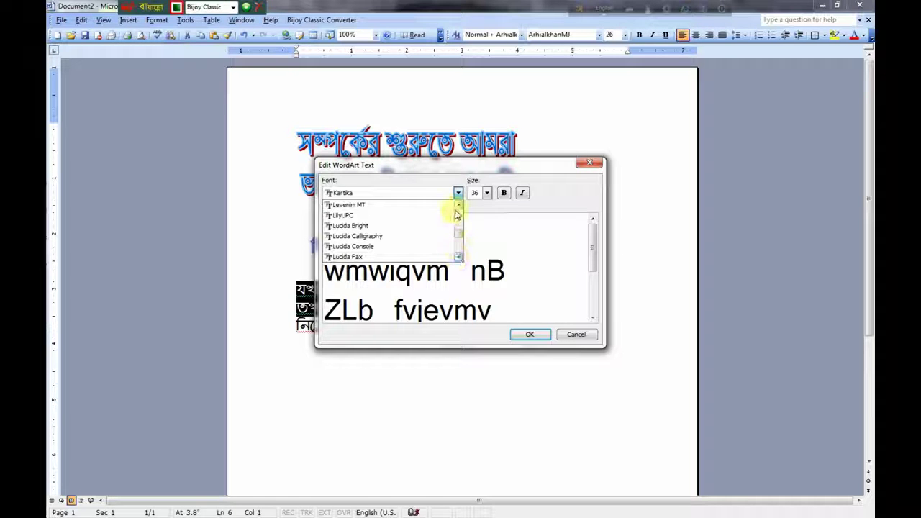
pyautogui.scroll(3, 456, 209)
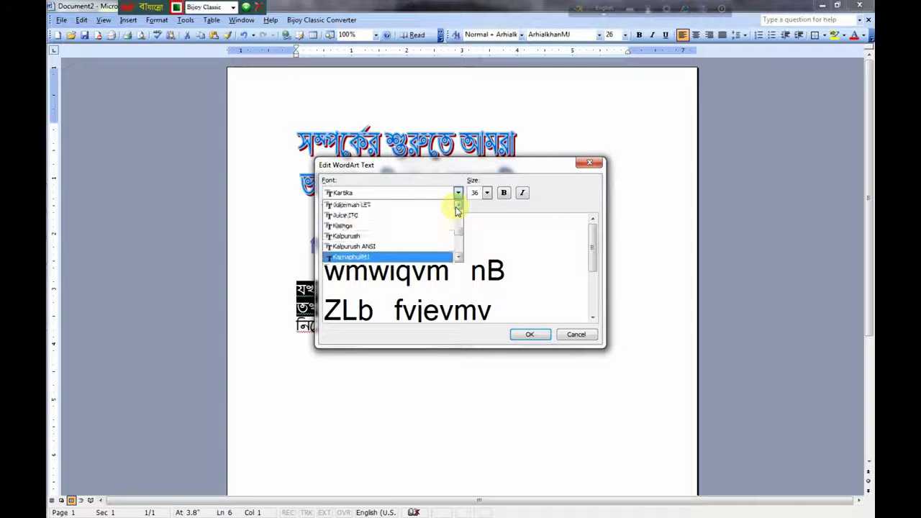
pyautogui.scroll(1, 456, 208)
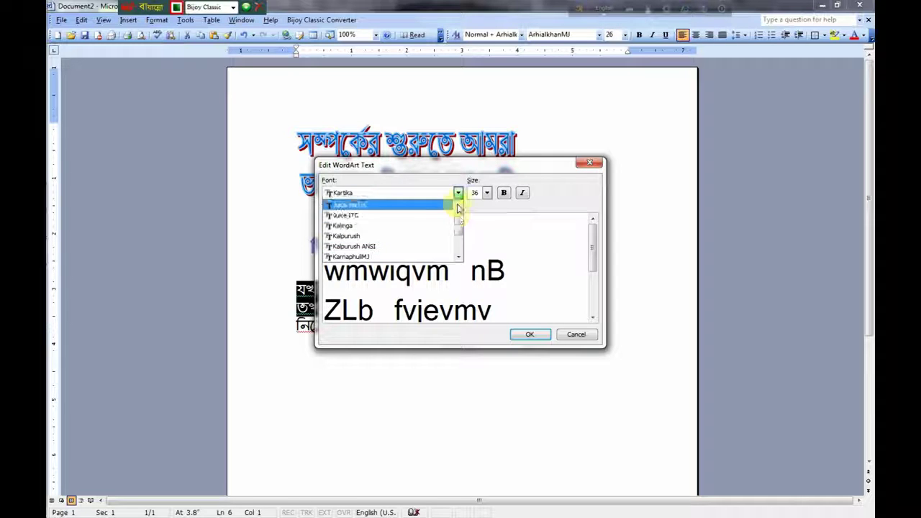
pyautogui.scroll(2, 457, 208)
pyautogui.scroll(3, 457, 207)
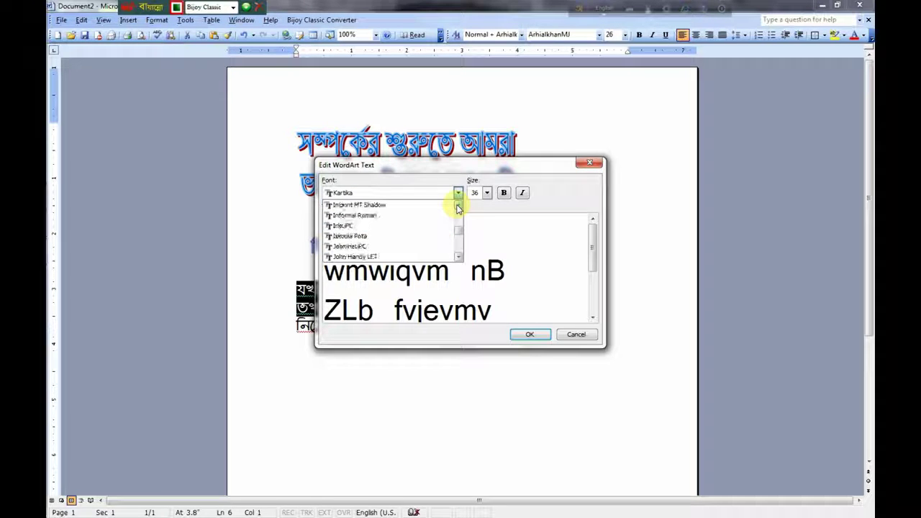
pyautogui.scroll(3, 457, 208)
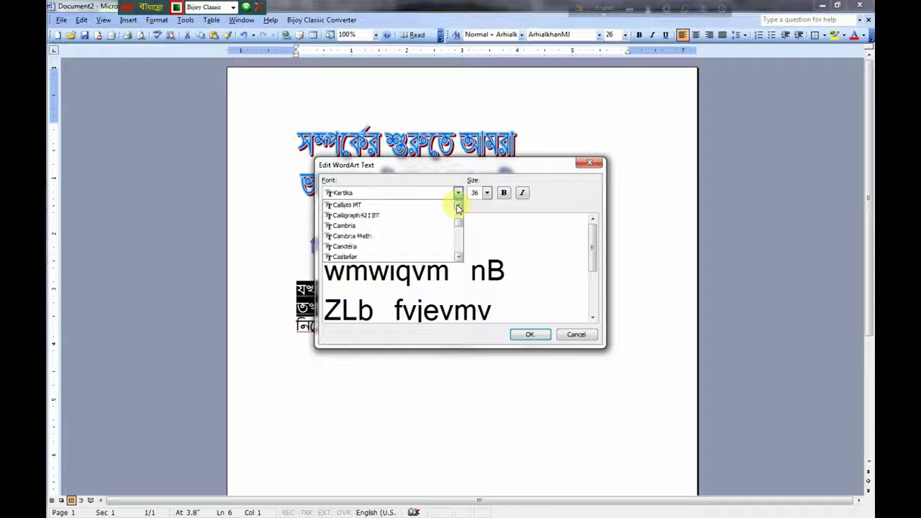
pyautogui.scroll(2, 458, 208)
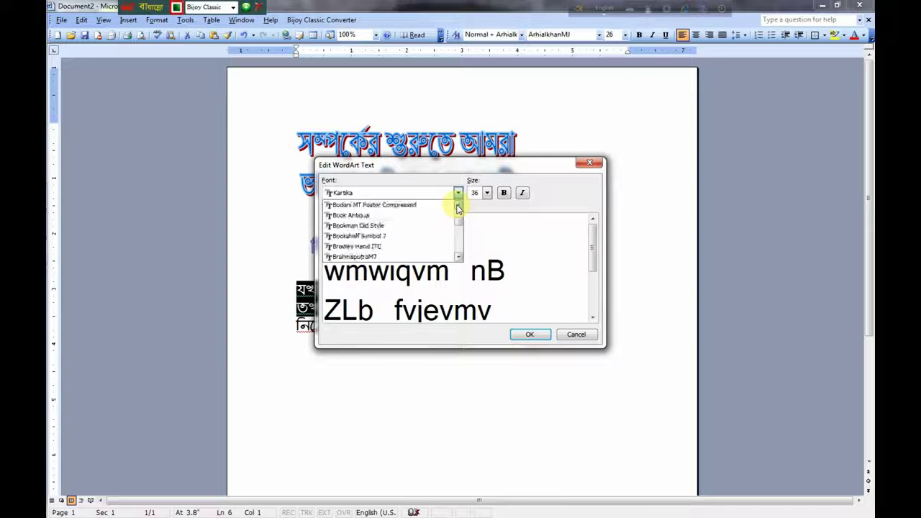
pyautogui.scroll(2, 458, 208)
pyautogui.scroll(2, 458, 208)
pyautogui.scroll(2, 457, 208)
pyautogui.scroll(1, 457, 207)
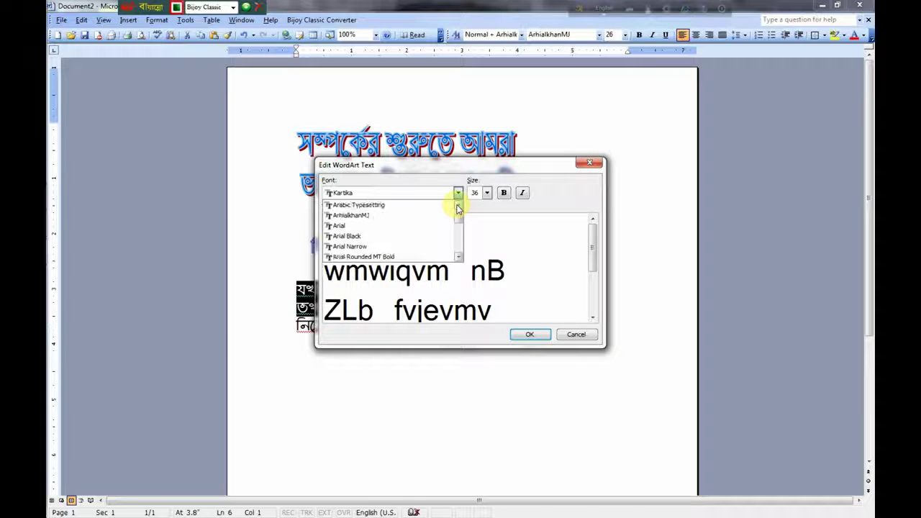
pyautogui.click(423, 215)
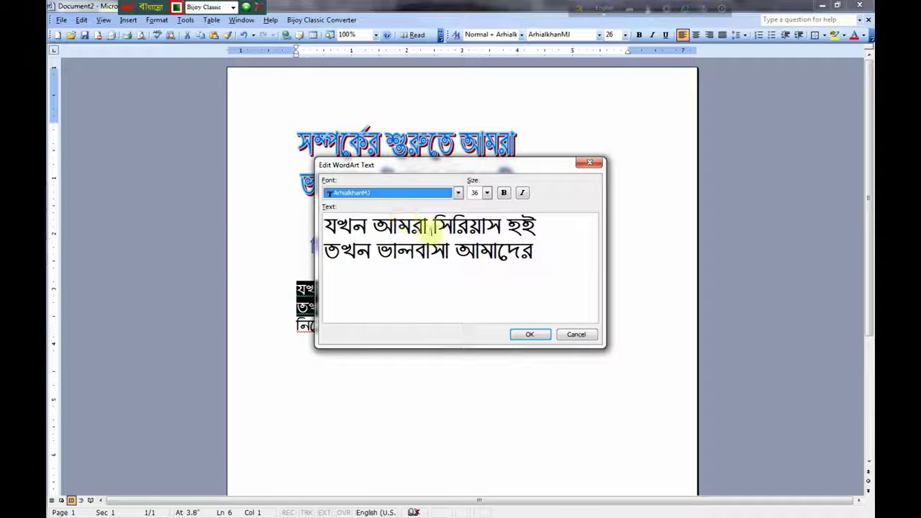
pyautogui.click(529, 335)
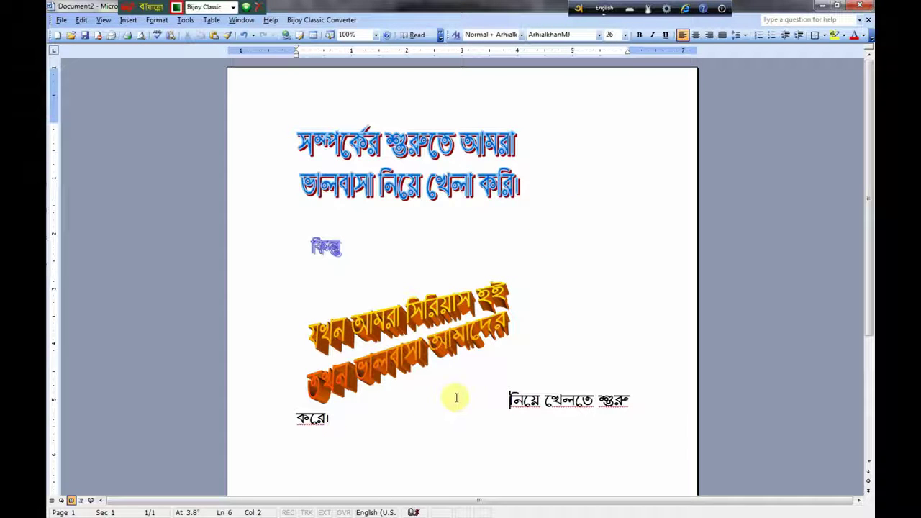
# Step: Move the last line down and copy নিয়ে খেলতে শুরু করে।
pyautogui.press('Return')
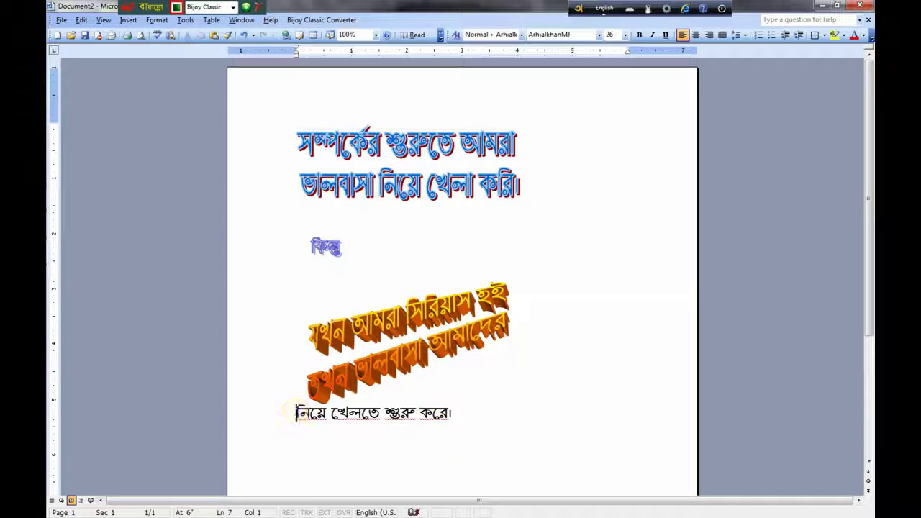
pyautogui.moveTo(294, 412); pyautogui.dragTo(463, 430)
pyautogui.rightClick(394, 420)
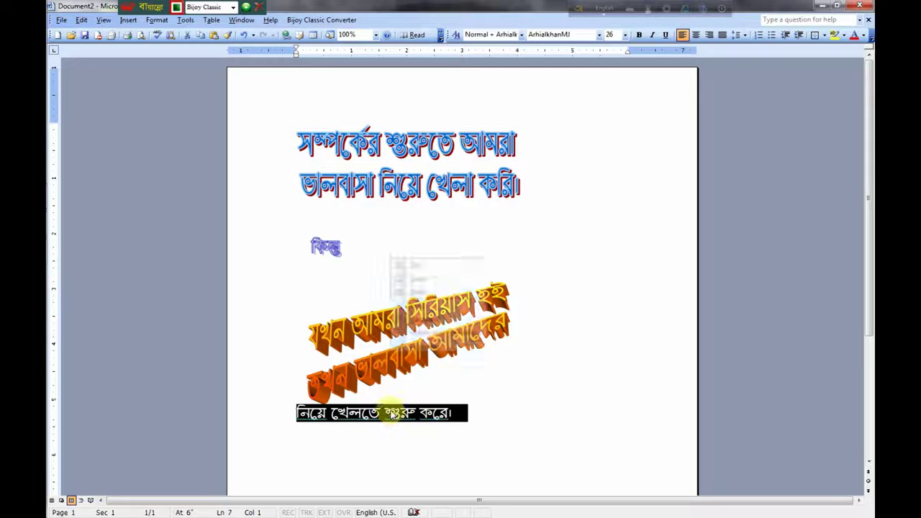
pyautogui.click(417, 279)
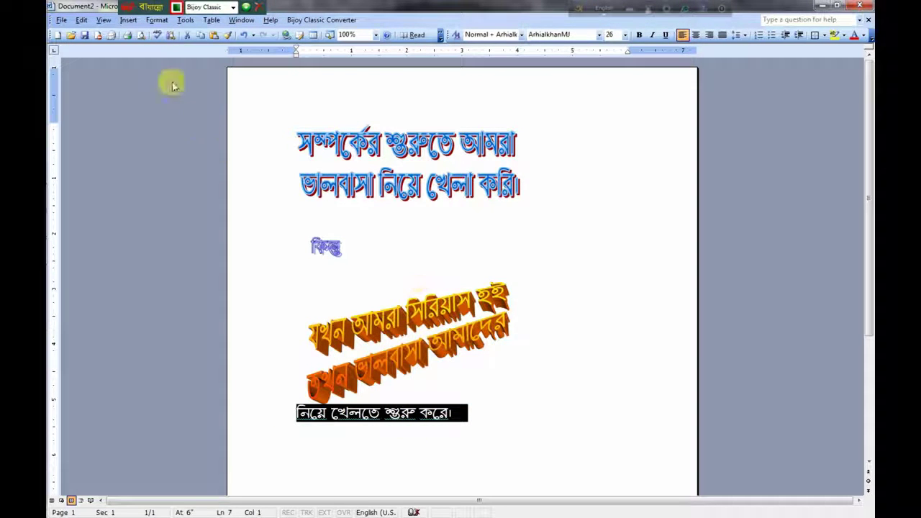
# Step: Insert a new WordArt using the purple style
pyautogui.click(127, 20)
pyautogui.moveTo(147, 86)
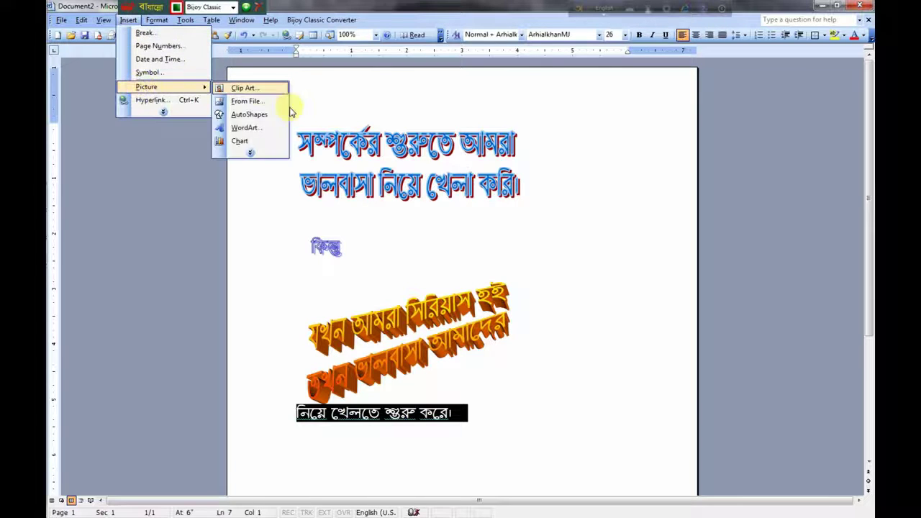
pyautogui.click(251, 126)
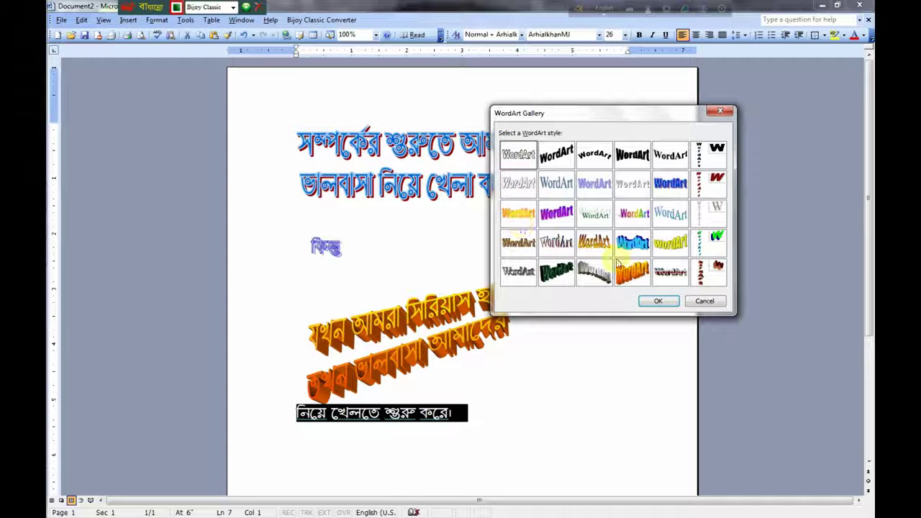
pyautogui.click(556, 213)
pyautogui.click(657, 303)
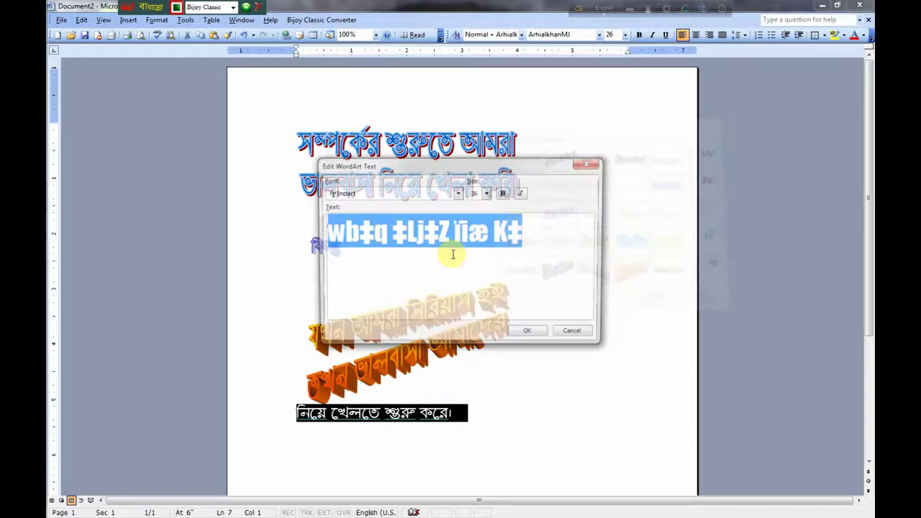
# Step: Set the purple WordArt's font to ArhialkhanMJ and apply it
pyautogui.click(457, 195)
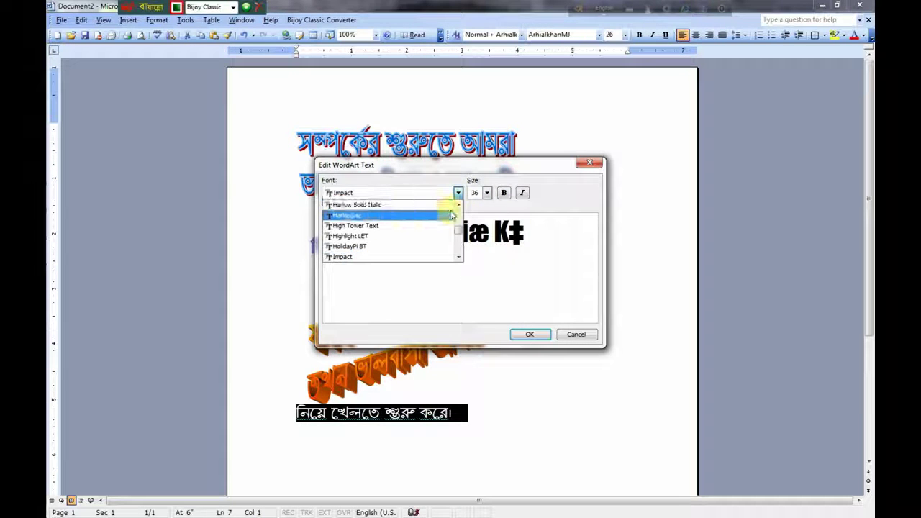
pyautogui.scroll(3, 461, 208)
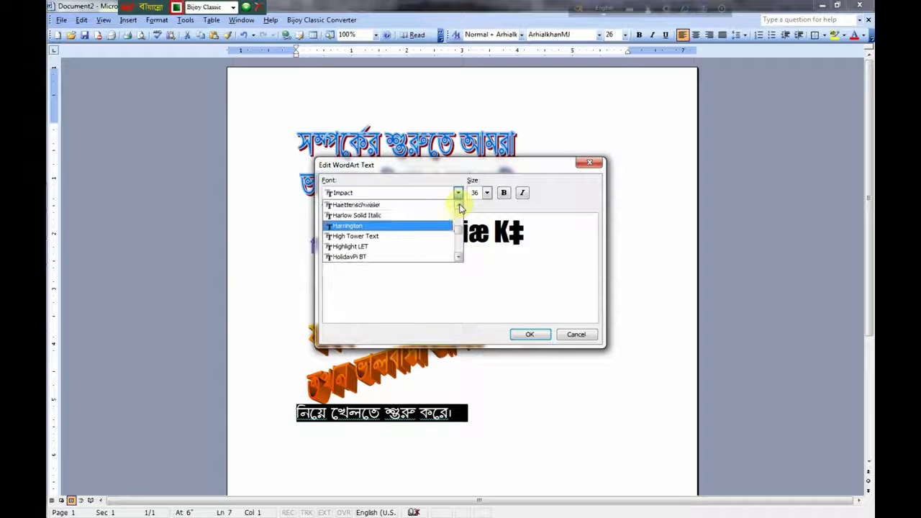
pyautogui.scroll(3, 461, 208)
pyautogui.scroll(3, 460, 208)
pyautogui.scroll(3, 460, 208)
pyautogui.scroll(3, 461, 207)
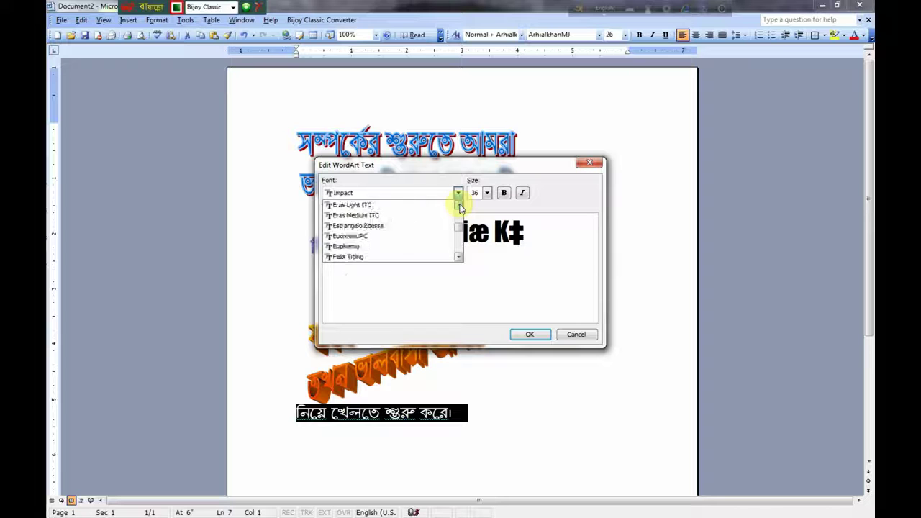
pyautogui.scroll(3, 460, 208)
pyautogui.scroll(3, 460, 208)
pyautogui.scroll(3, 460, 208)
pyautogui.scroll(3, 461, 208)
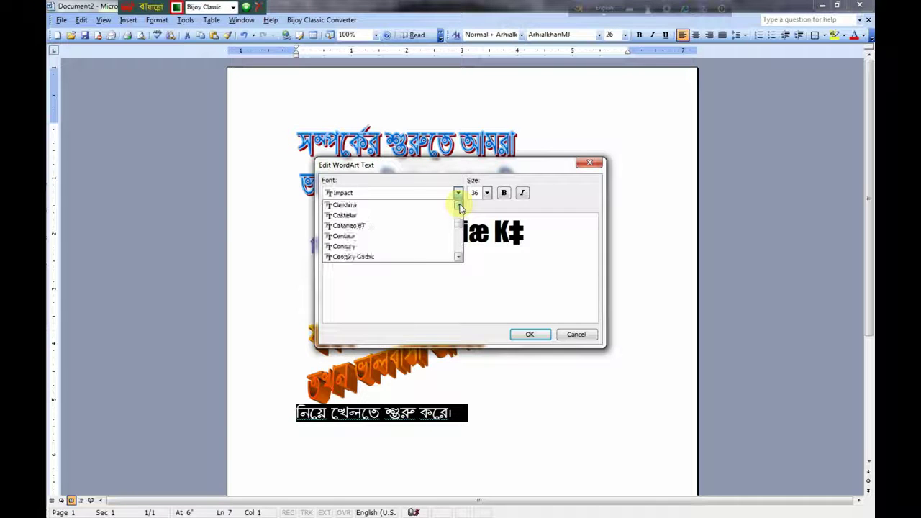
pyautogui.scroll(3, 460, 208)
pyautogui.scroll(3, 460, 208)
pyautogui.scroll(3, 460, 208)
pyautogui.scroll(3, 461, 208)
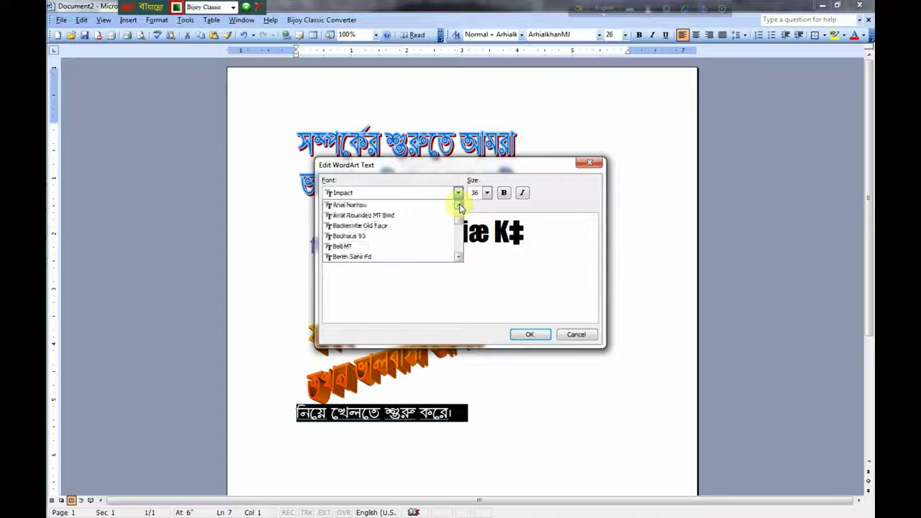
pyautogui.scroll(3, 461, 208)
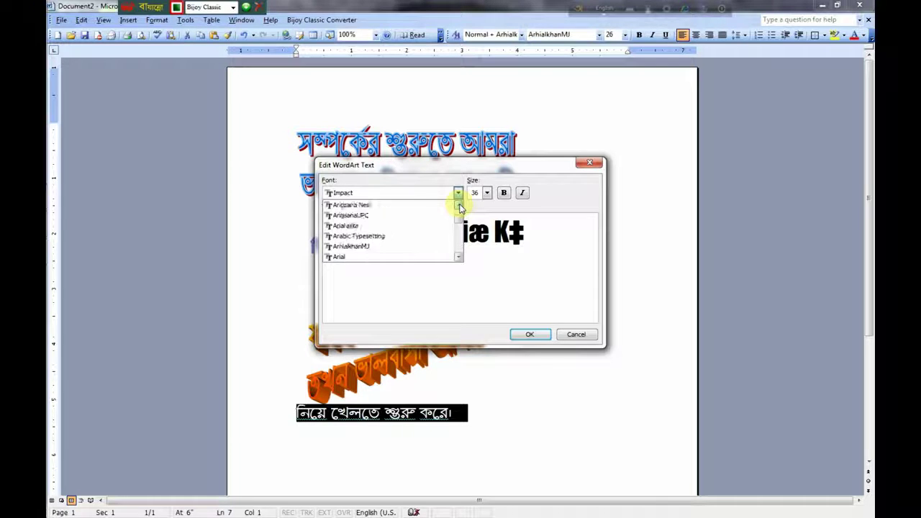
pyautogui.click(359, 246)
pyautogui.click(530, 336)
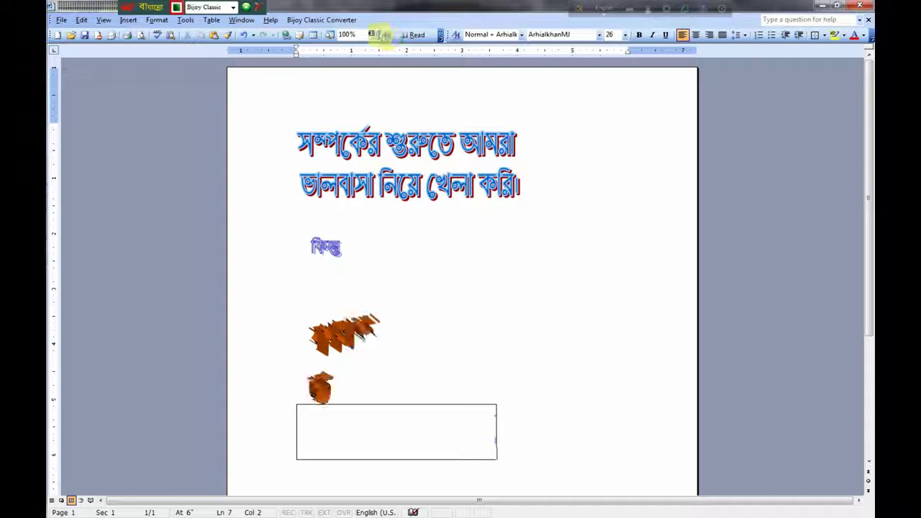
# Step: Once the purple closing-line WordArt redraws in Bengali, place the cursor back in the document
pyautogui.click(560, 117)
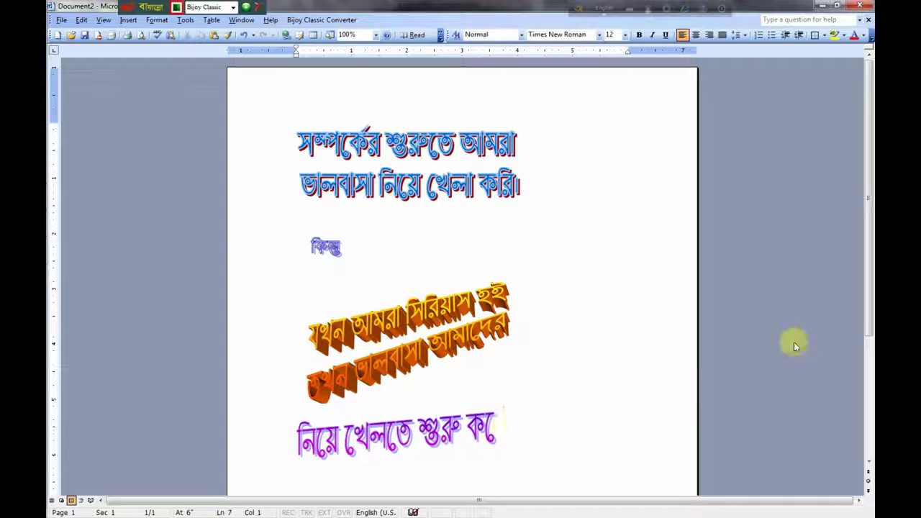
# Step: Complete the purple WordArt's text to read নিয়ে খেলতে শুরু করে
pyautogui.moveTo(867, 300); pyautogui.dragTo(870, 352)
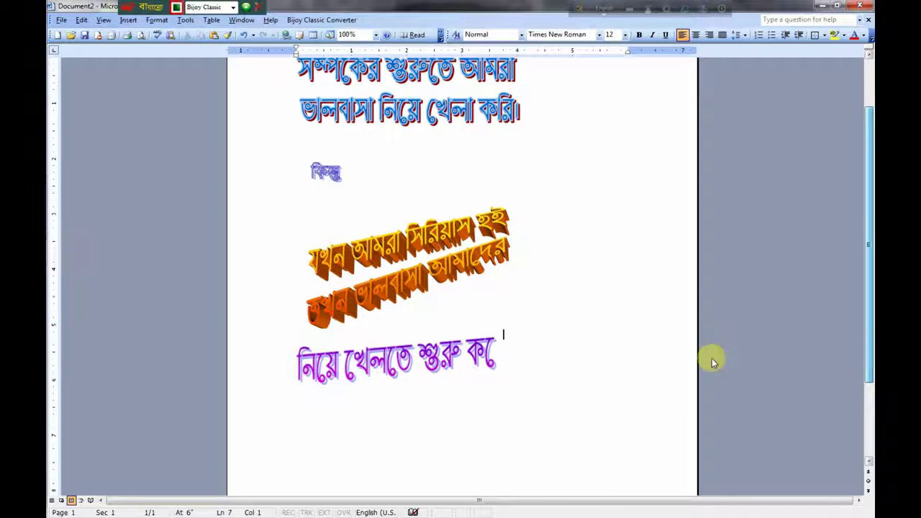
pyautogui.click(492, 356)
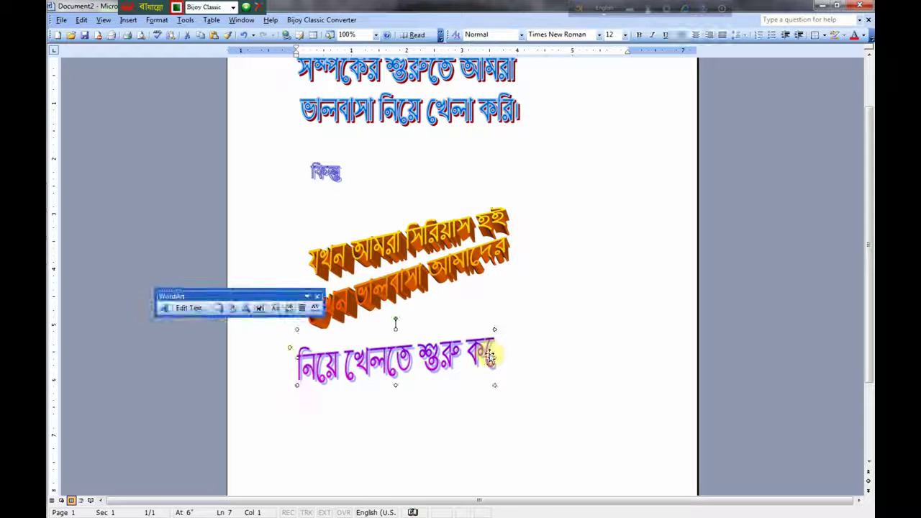
pyautogui.doubleClick(489, 358)
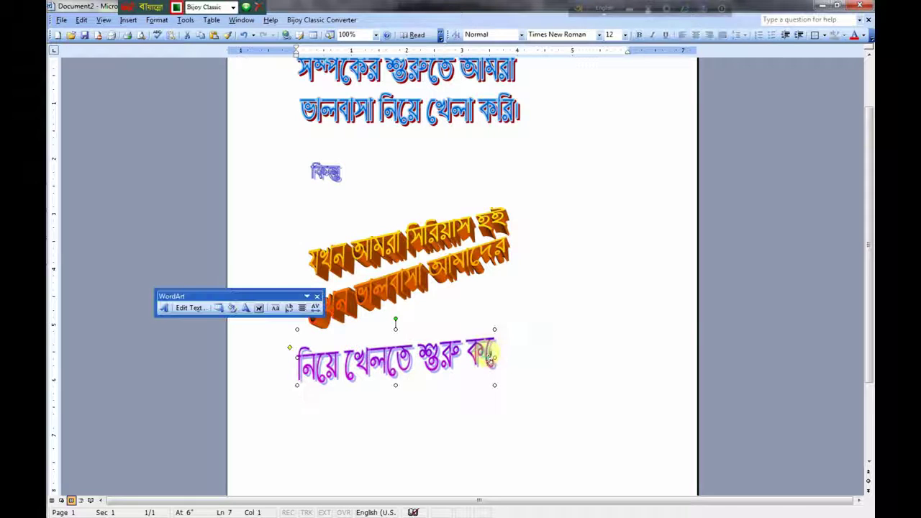
pyautogui.click(522, 224)
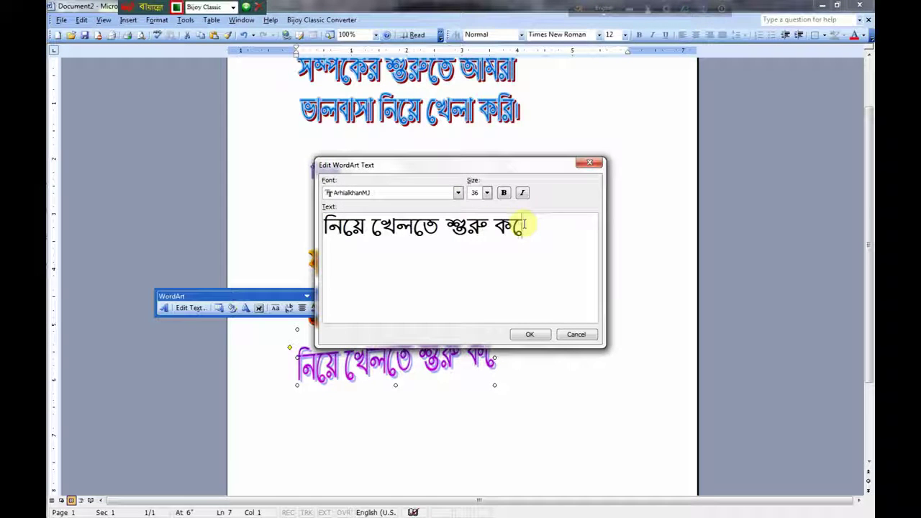
pyautogui.click(533, 337)
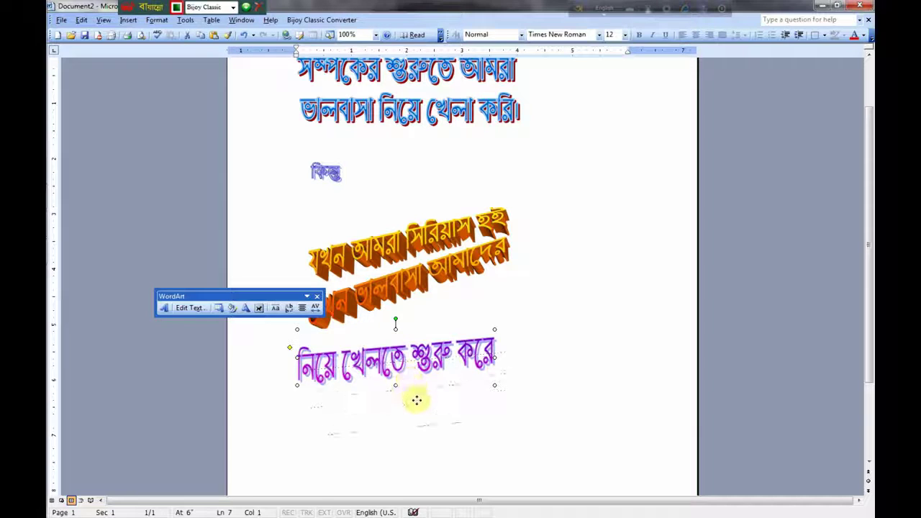
# Step: Drag the purple WordArt lower and to the right, then deselect it
pyautogui.moveTo(406, 376); pyautogui.dragTo(426, 426)
pyautogui.click(548, 299)
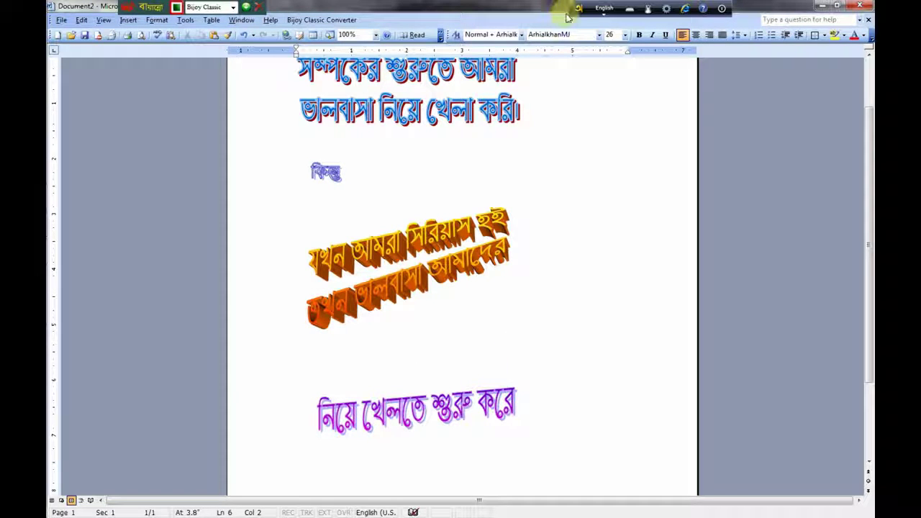
pyautogui.doubleClick(324, 173)
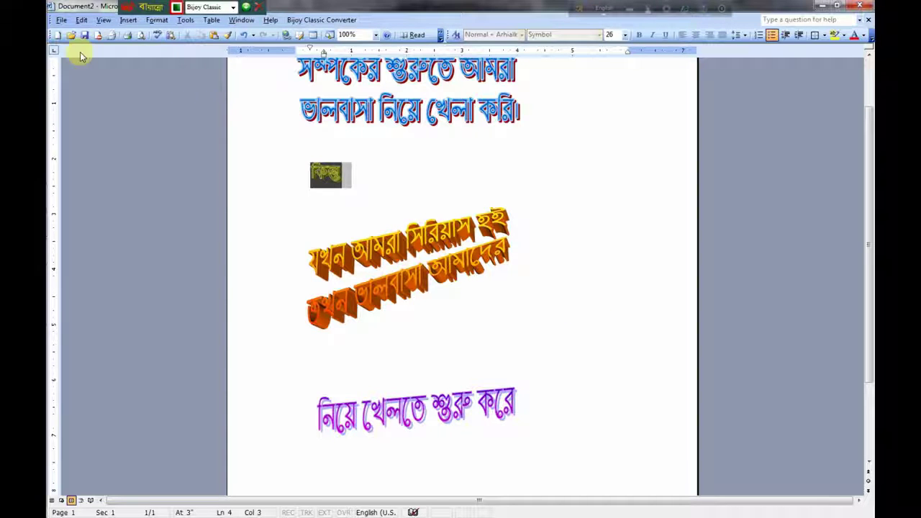
# Step: Use Save As to store the WordArt poem on the Desktop named 77777777
pyautogui.click(63, 20)
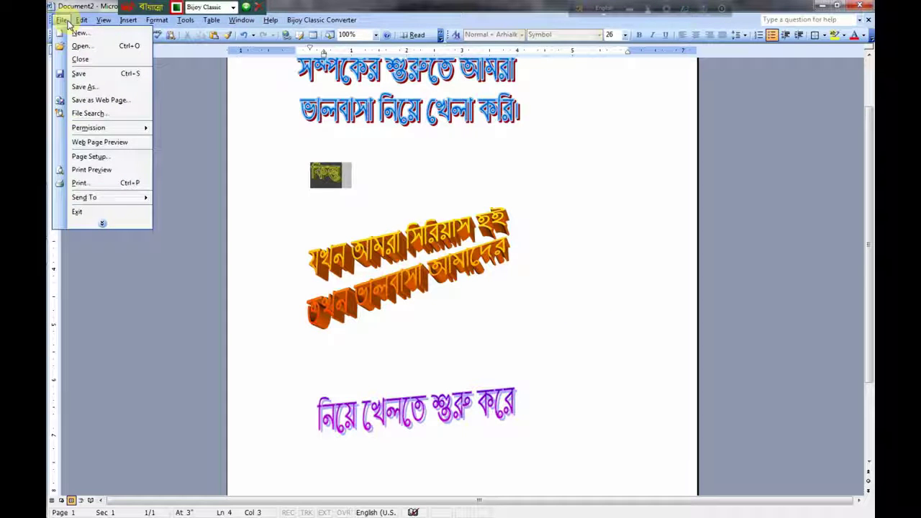
pyautogui.moveTo(89, 127)
pyautogui.click(83, 87)
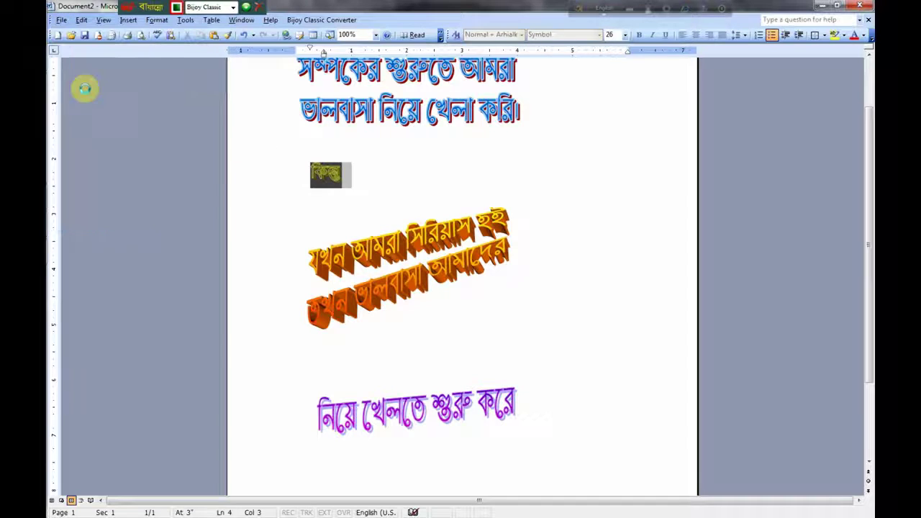
pyautogui.click(318, 238)
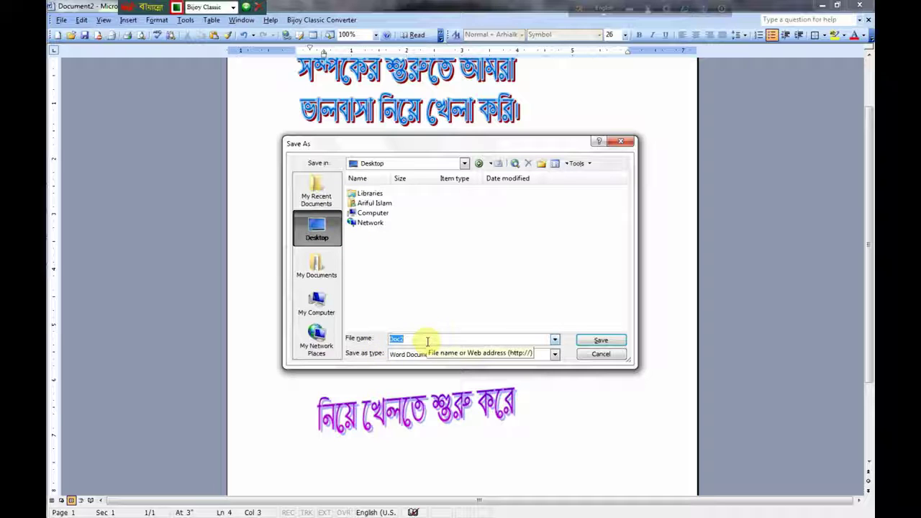
pyautogui.write('.')
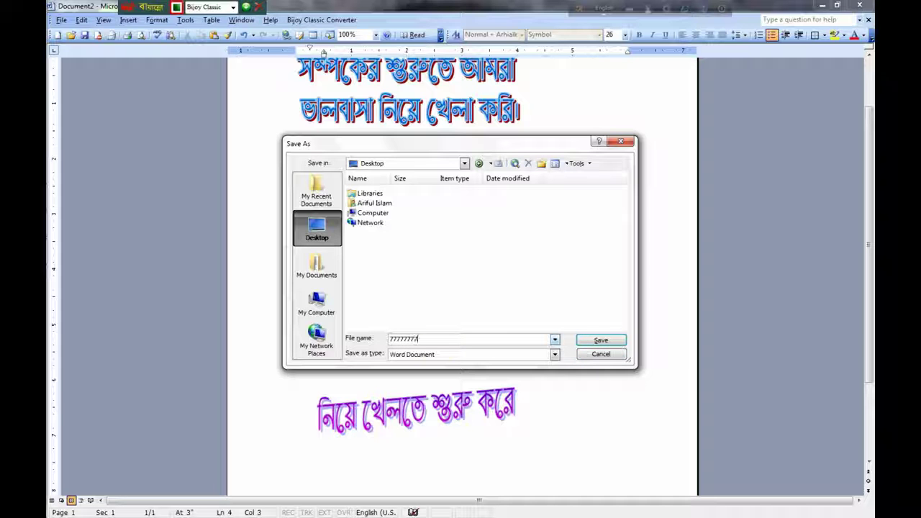
pyautogui.click(600, 341)
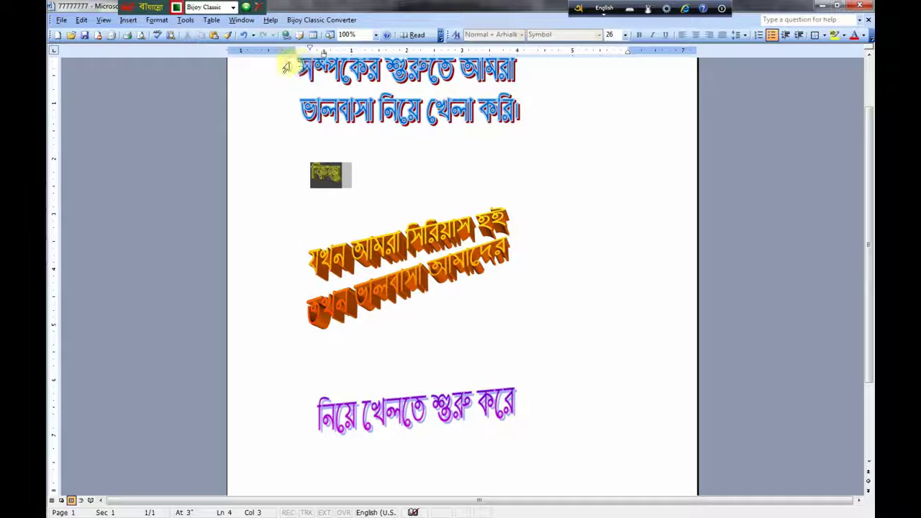
pyautogui.click(286, 67)
pyautogui.click(586, 166)
pyautogui.moveTo(245, 133); pyautogui.dragTo(384, 302)
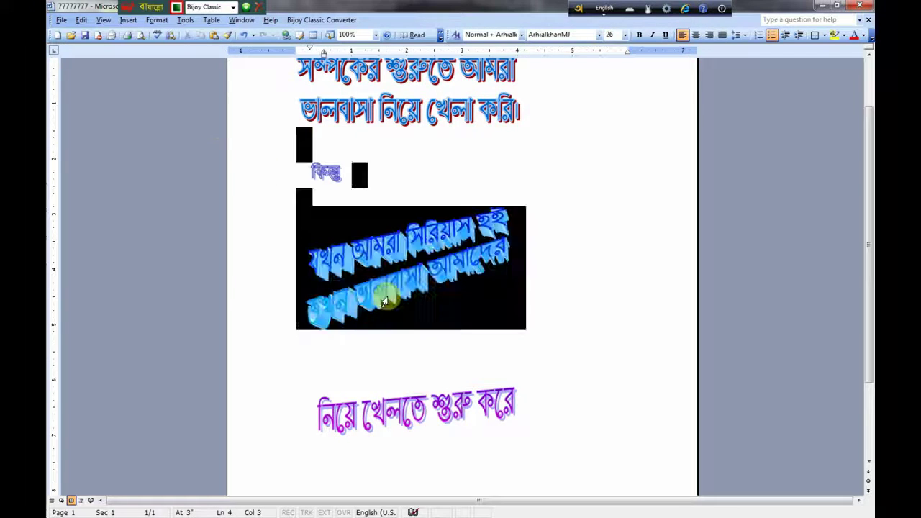
pyautogui.click(524, 147)
pyautogui.moveTo(279, 160); pyautogui.dragTo(422, 307)
pyautogui.click(523, 151)
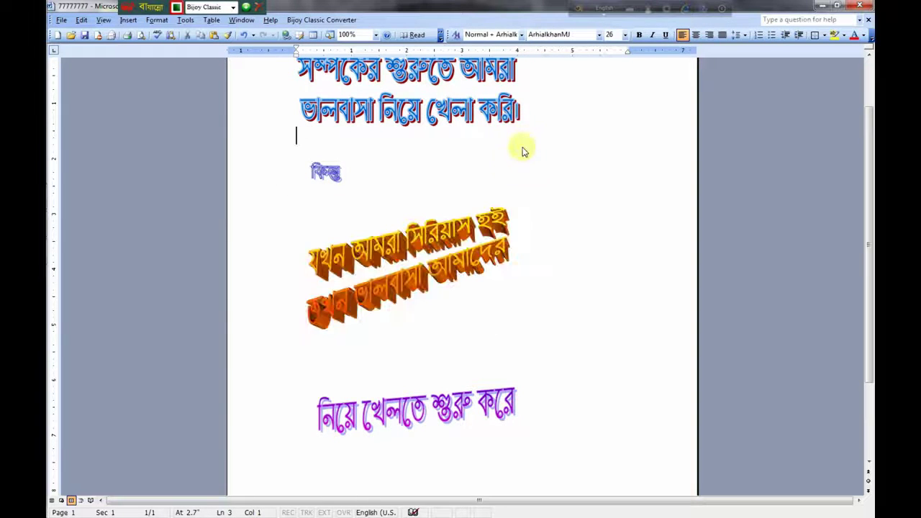
pyautogui.moveTo(277, 198); pyautogui.dragTo(369, 349)
pyautogui.click(550, 169)
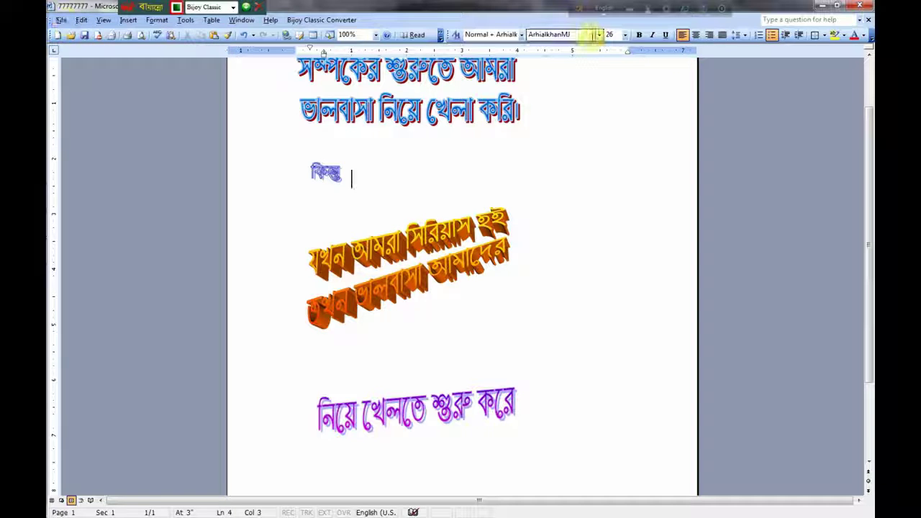
pyautogui.click(64, 21)
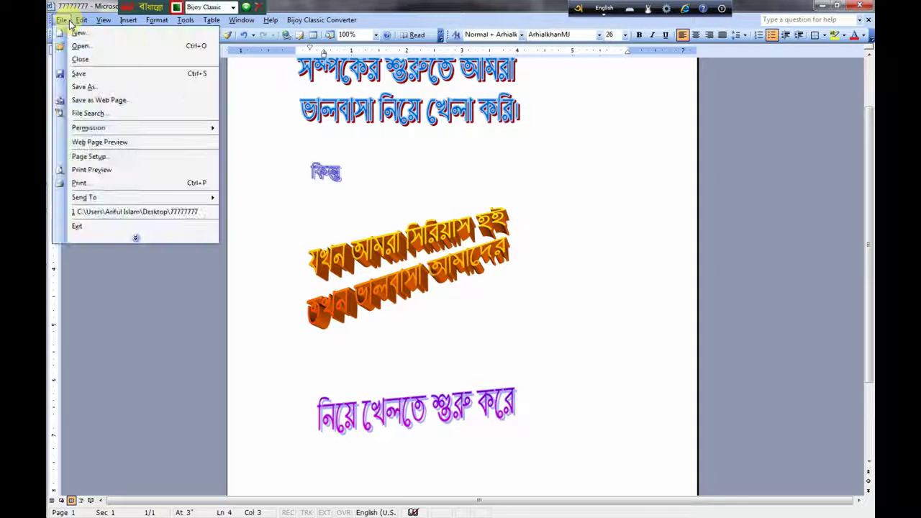
pyautogui.click(280, 139)
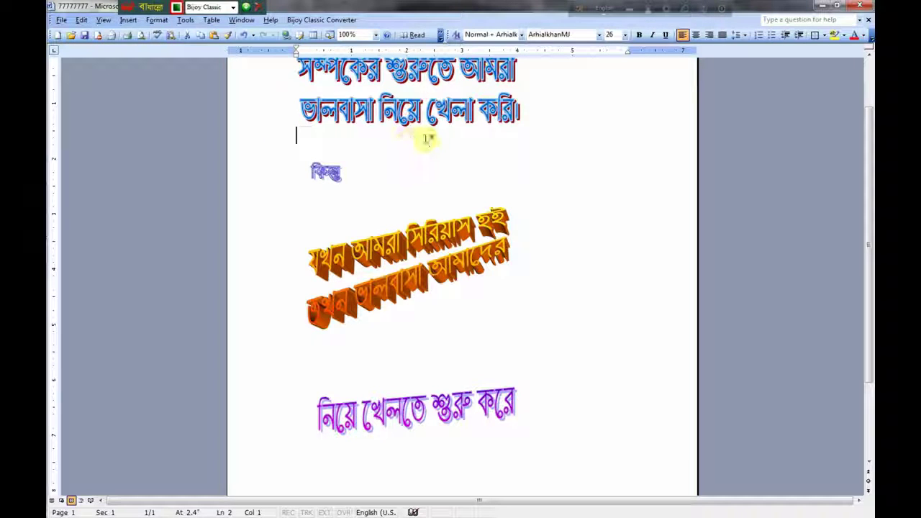
pyautogui.moveTo(868, 224); pyautogui.dragTo(868, 173)
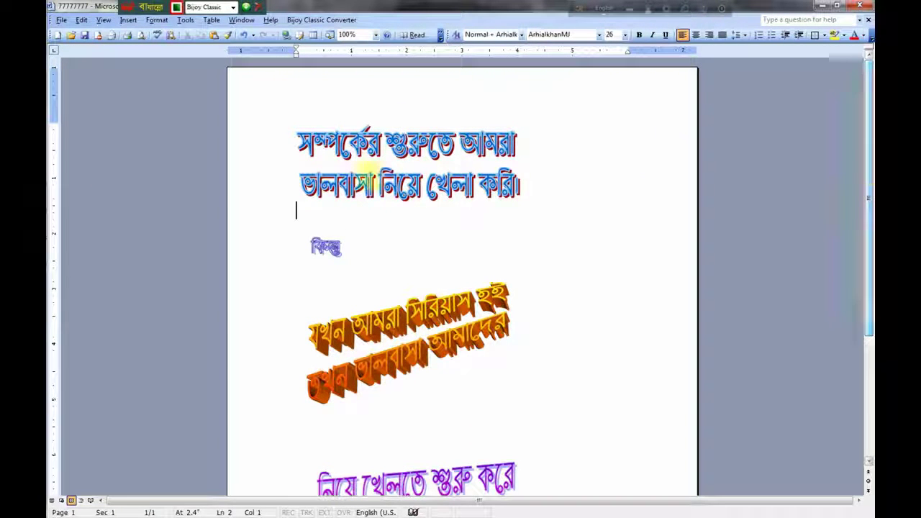